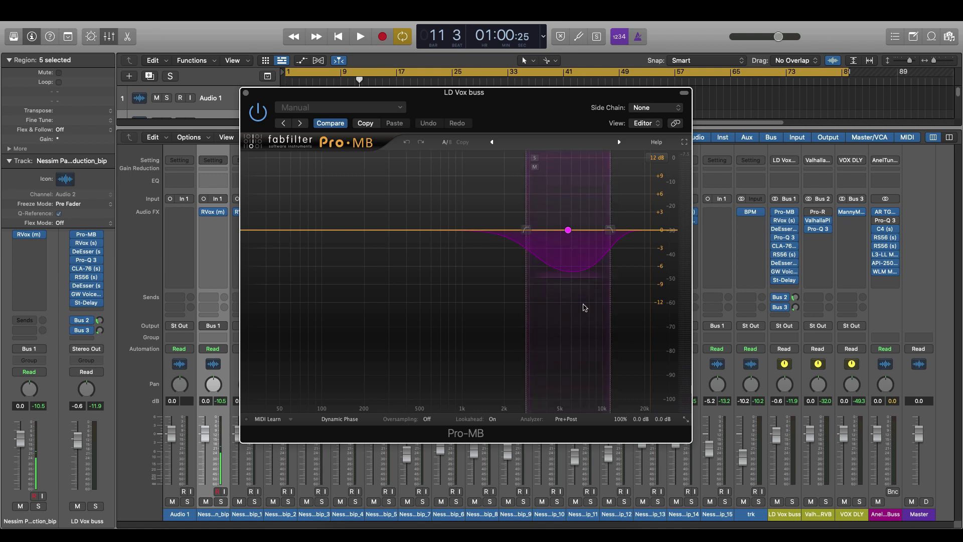
Widen Pro-MB Band 1's upper slope slightly, around 5910.9 Hz, and reposition the window.
mouse_move(610, 230)
drag(610, 229, 615, 229)
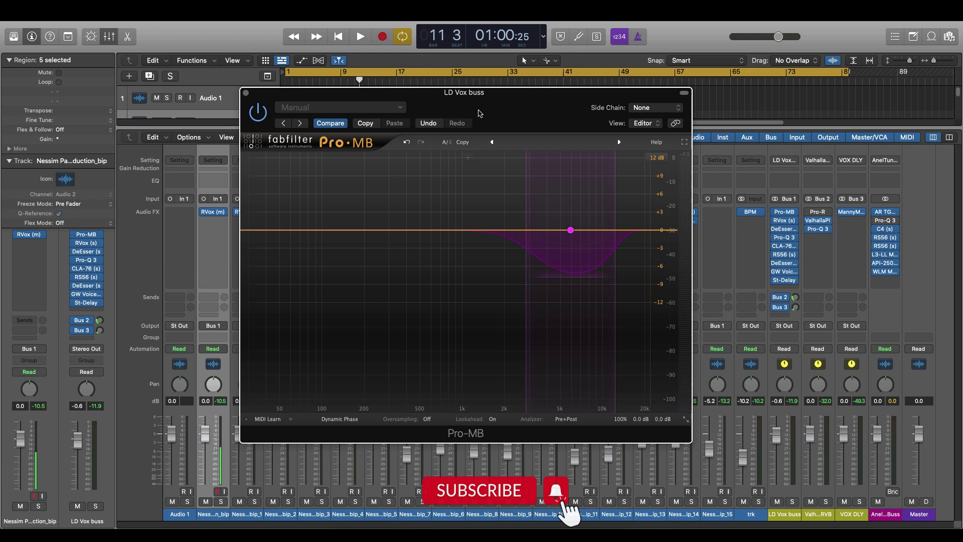
drag(477, 113, 503, 119)
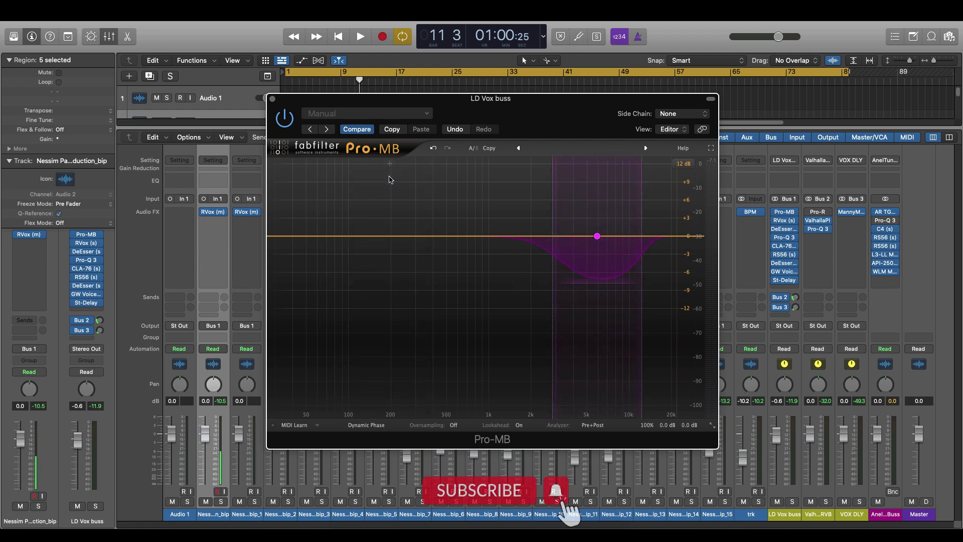
Lower Band 1 to about 3.6 kHz and add a steep-sloped Band 2 near 1.1 kHz.
drag(599, 240, 579, 255)
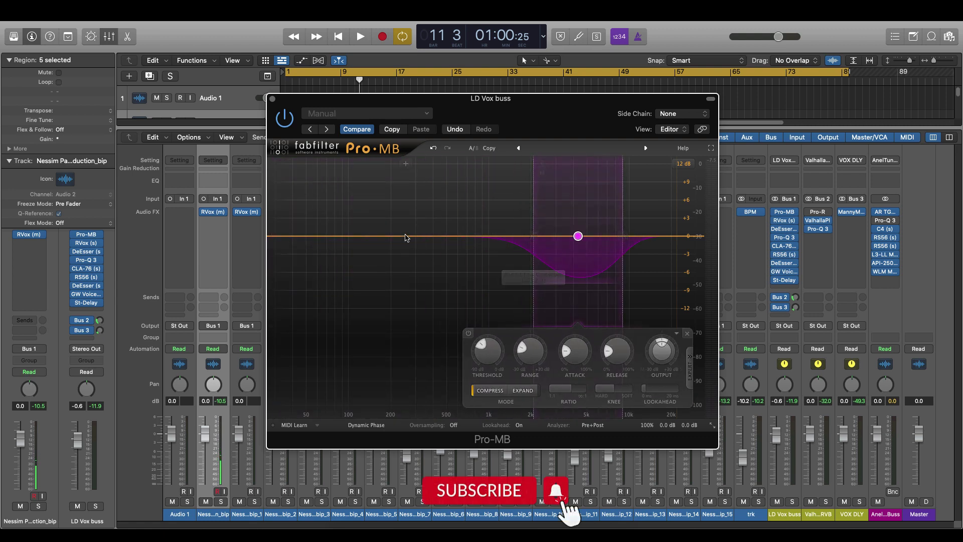
click(428, 236)
drag(429, 236, 611, 236)
drag(683, 268, 497, 276)
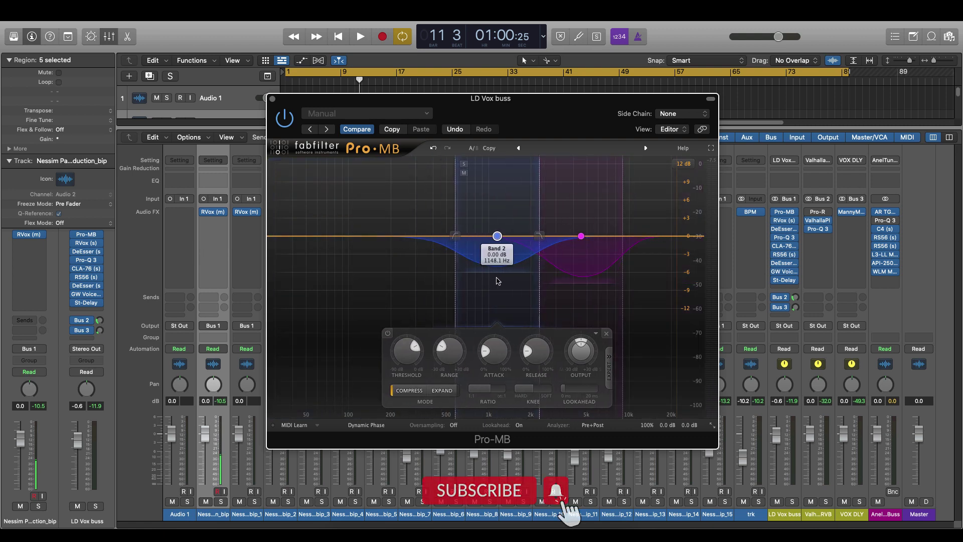
scroll(541, 239, up, 3)
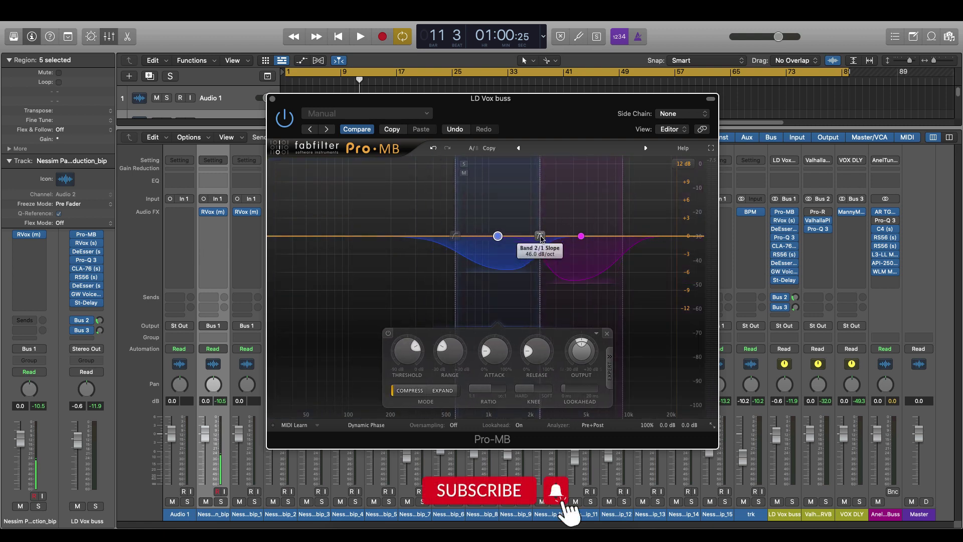
scroll(455, 237, up, 5)
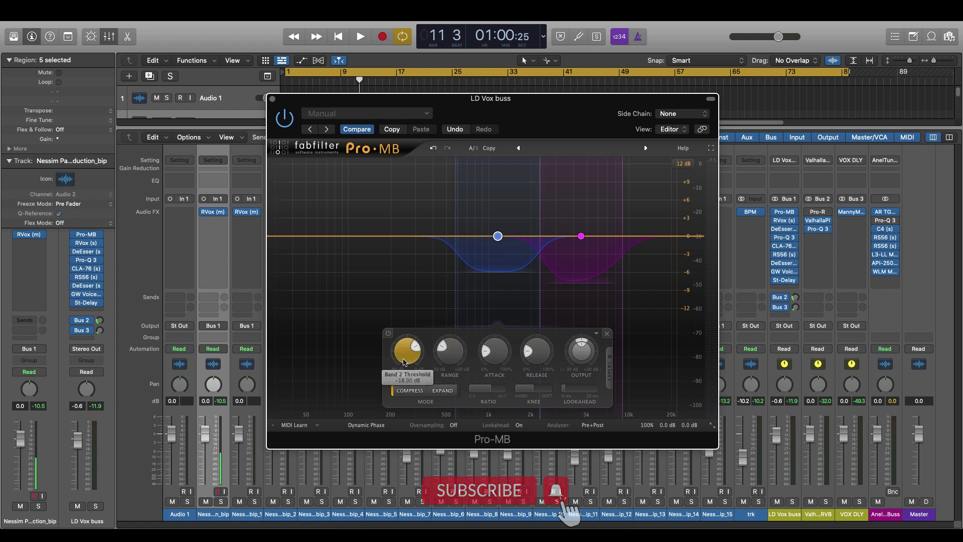
Adjust Band 2's range, keep Expert Stereo Link on Mid, and set Band 2 to 1239.9 Hz.
drag(450, 351, 453, 379)
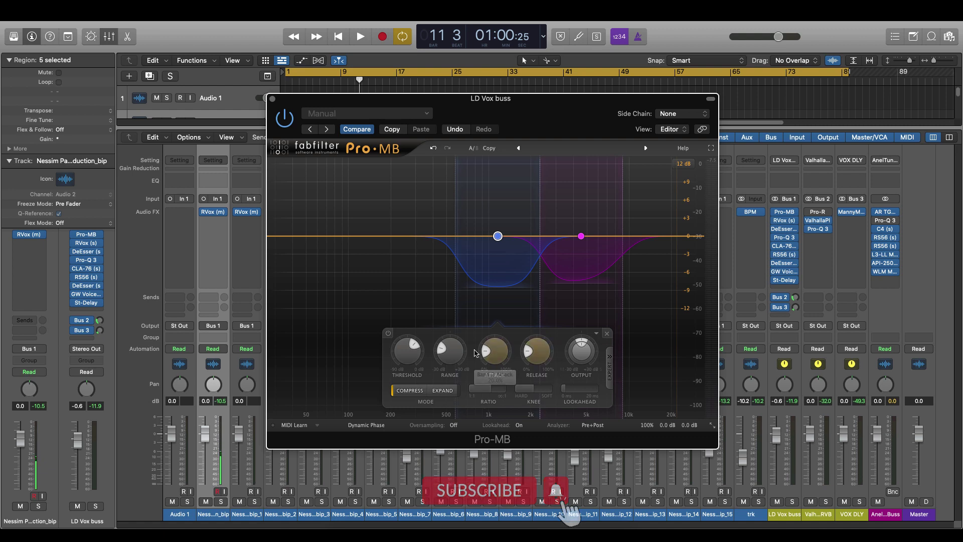
click(609, 366)
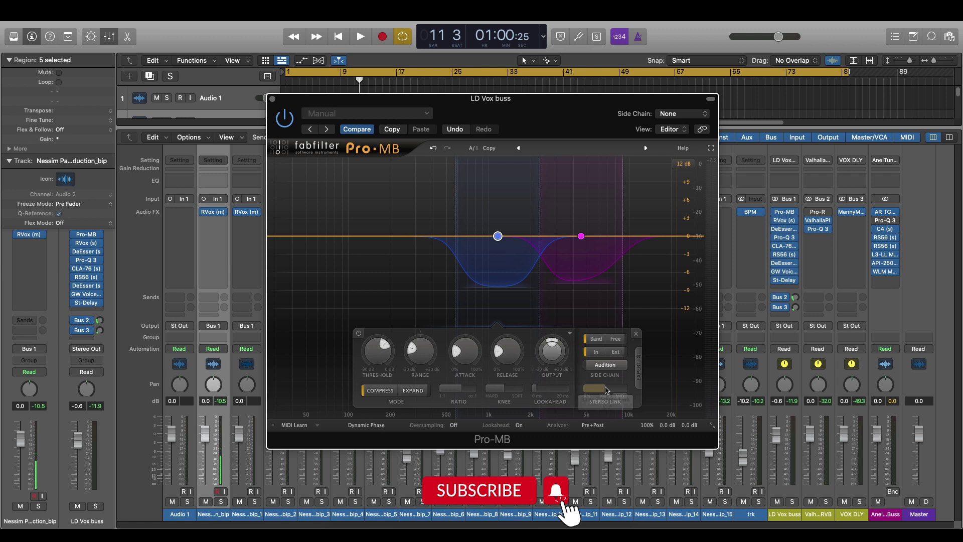
click(622, 397)
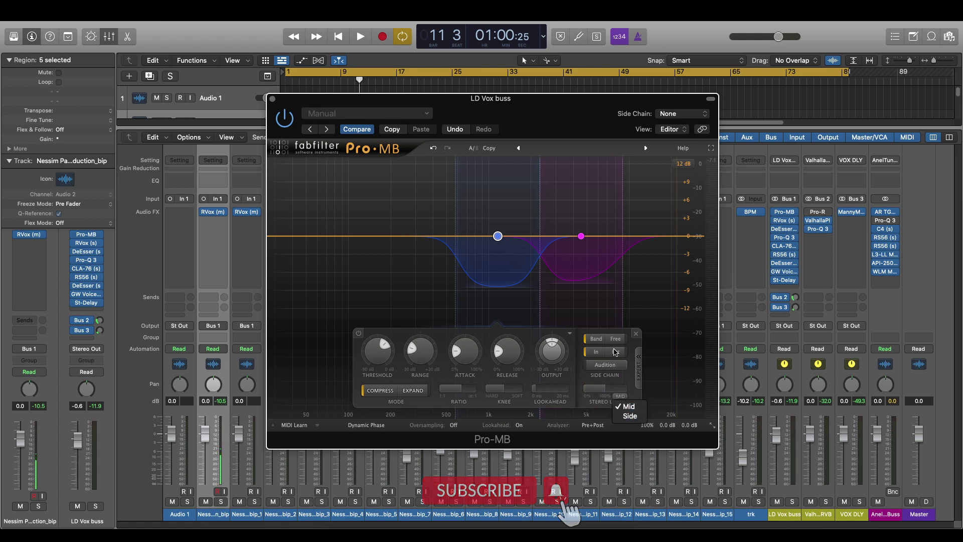
click(523, 335)
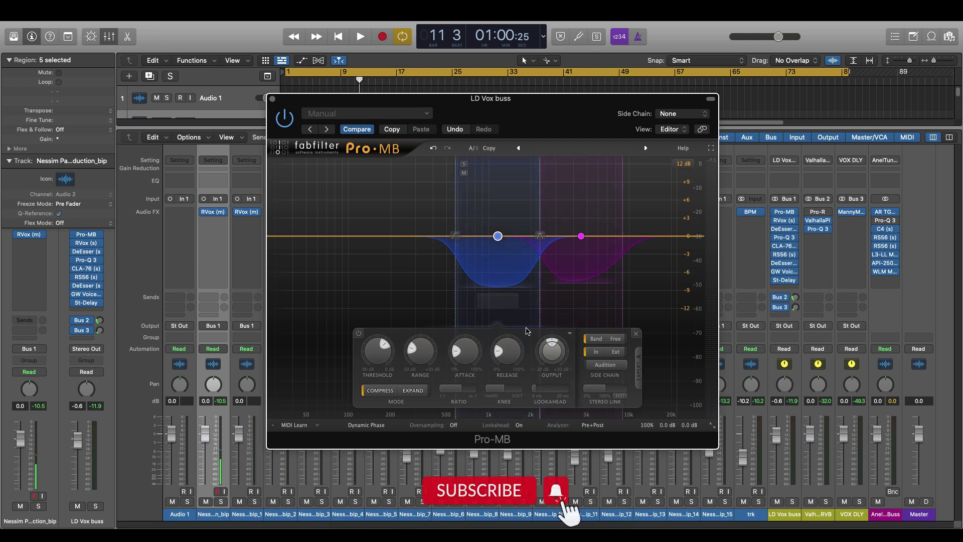
mouse_move(485, 244)
mouse_down()
mouse_move(497, 246)
mouse_move(437, 246)
mouse_move(502, 247)
mouse_up()
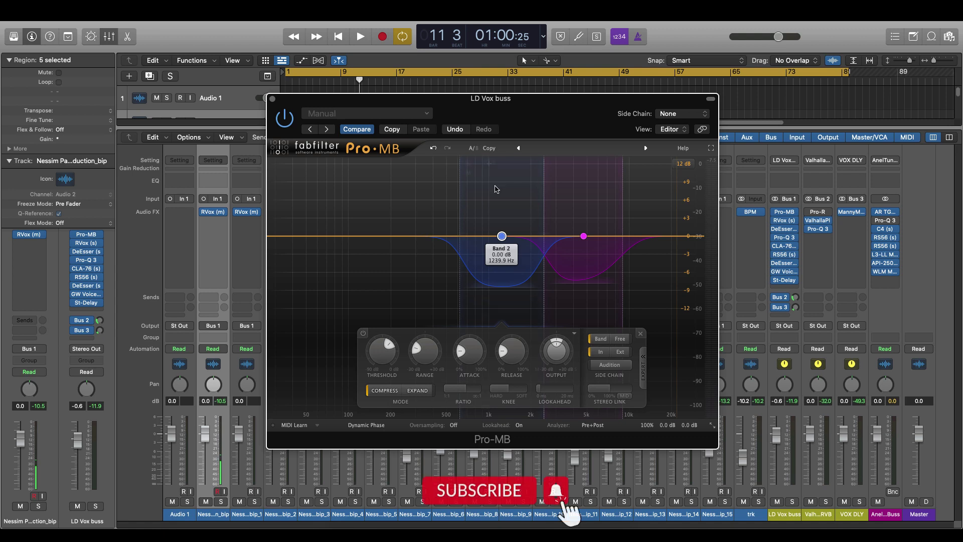
Close Pro-MB and open RVox on the LD Vox buss, moving its window toward the centre.
click(273, 100)
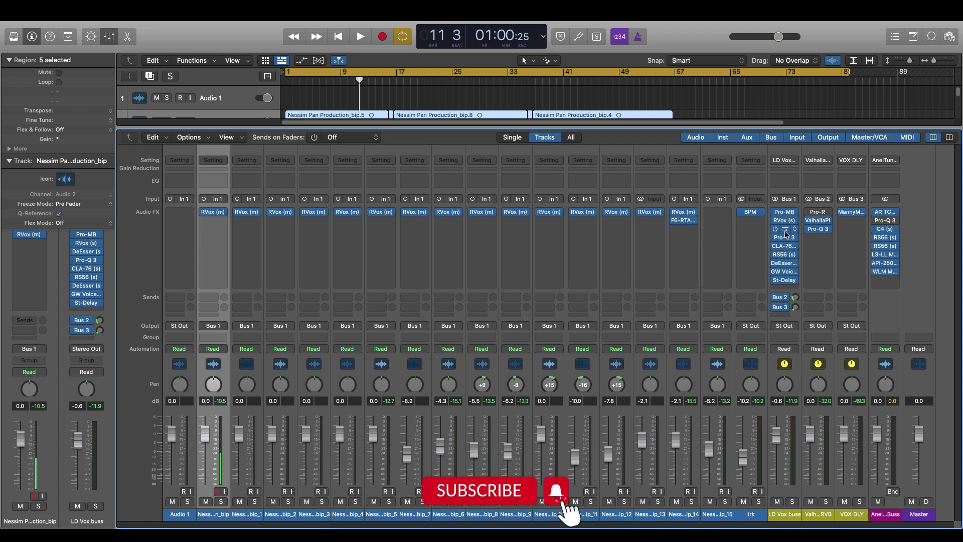
click(786, 223)
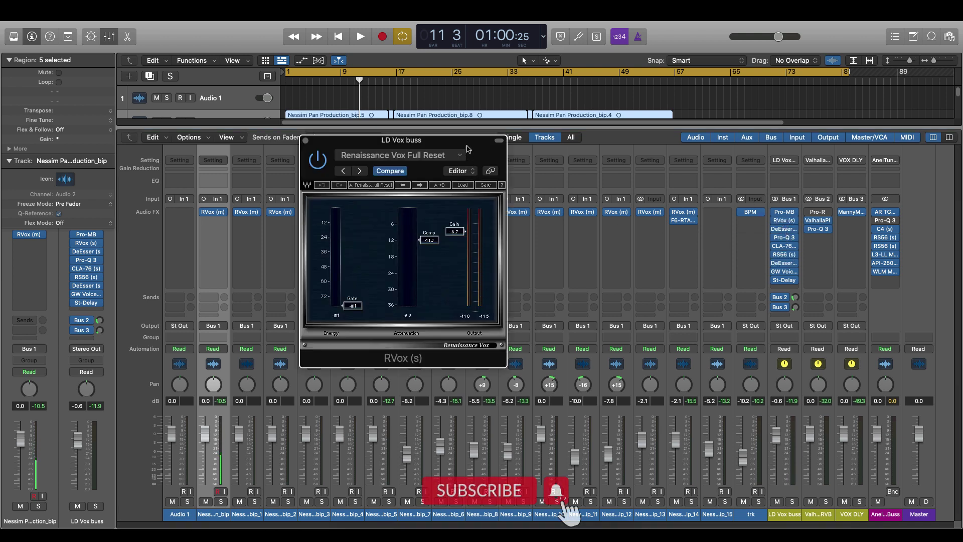
drag(469, 145, 592, 162)
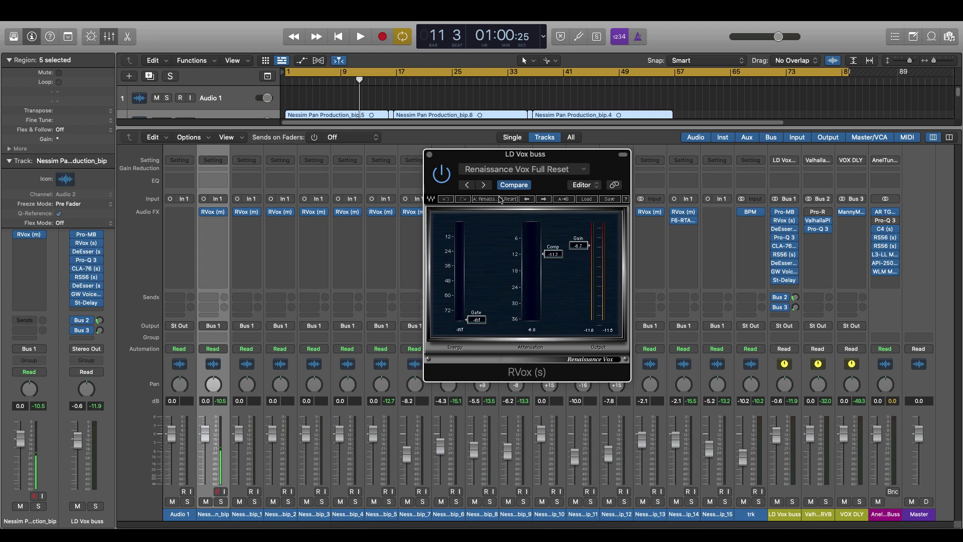
drag(574, 162, 571, 169)
Play the vocals and raise the RVox gate threshold to about -30.
key(space)
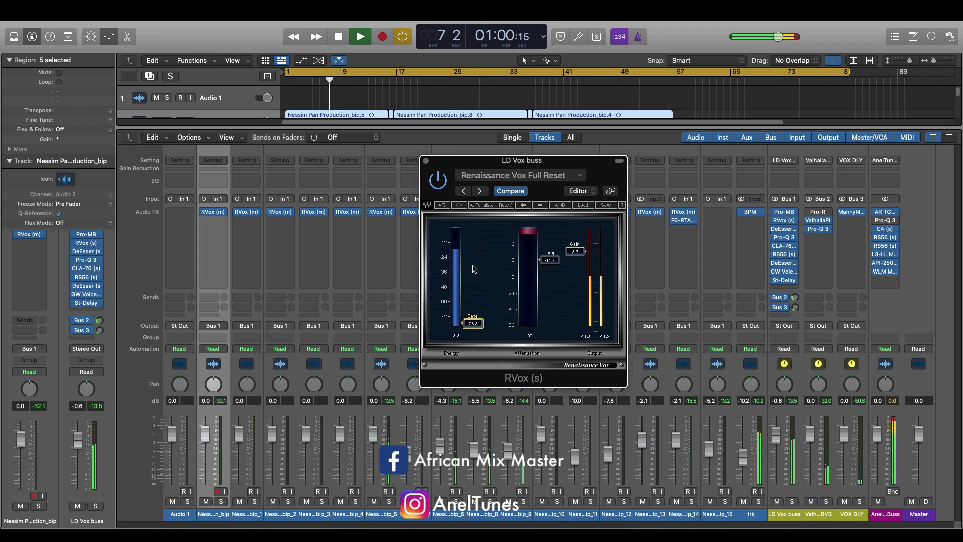
drag(473, 324, 473, 275)
key(space)
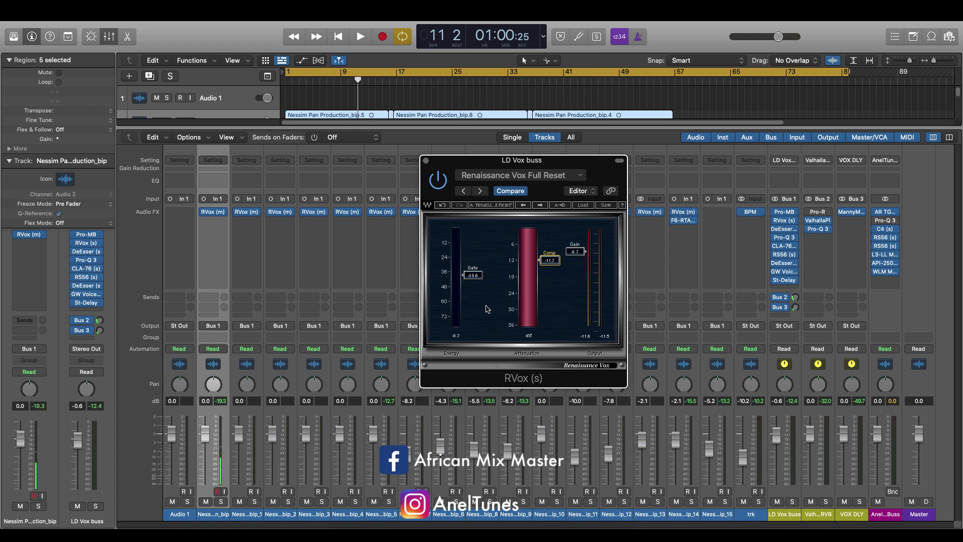
Reset Comp and Gain to 0.0 and gate off, then lower Comp and Gain together to -12.3.
key(Tab)
alt+click(554, 262)
alt+click(582, 253)
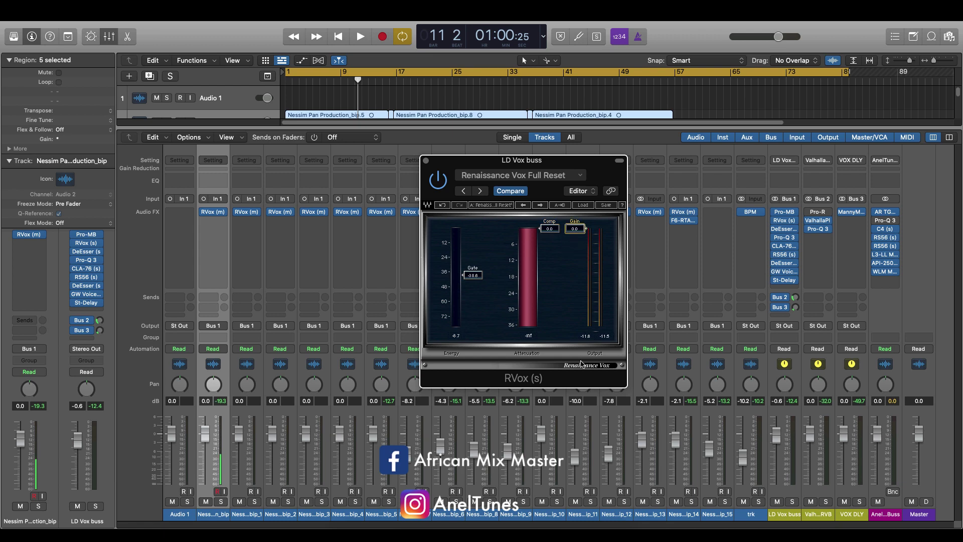
alt+click(473, 277)
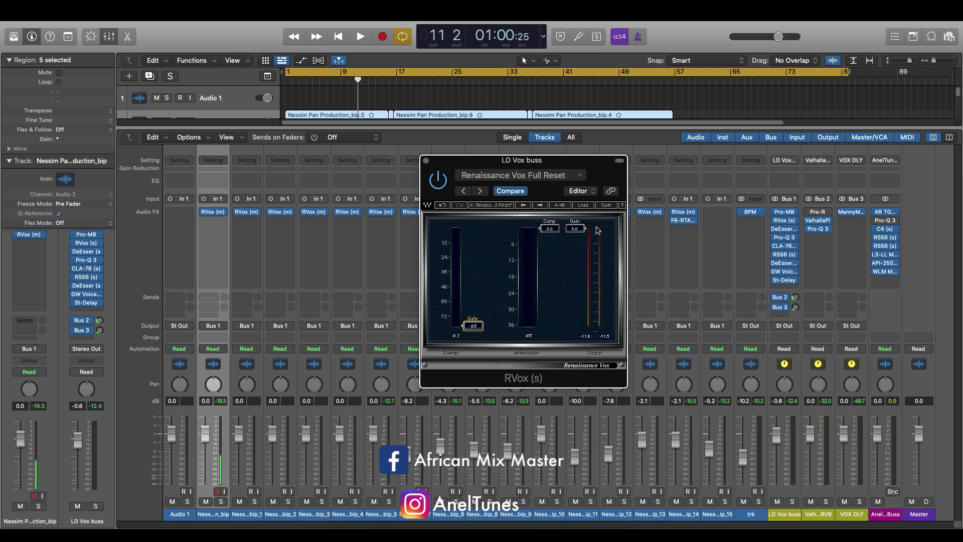
drag(550, 229, 548, 349)
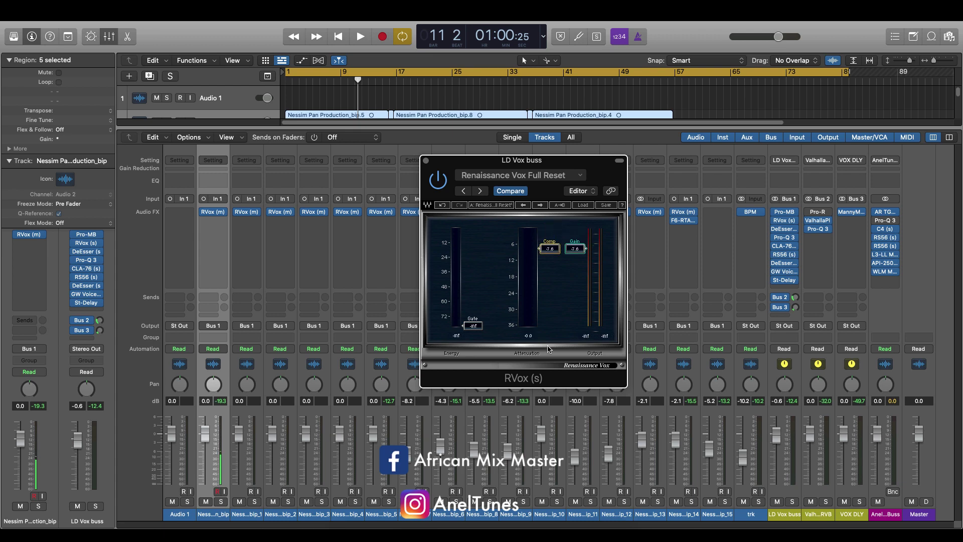
key(space)
mouse_move(558, 254)
mouse_down()
mouse_move(558, 291)
mouse_move(581, 251)
mouse_up()
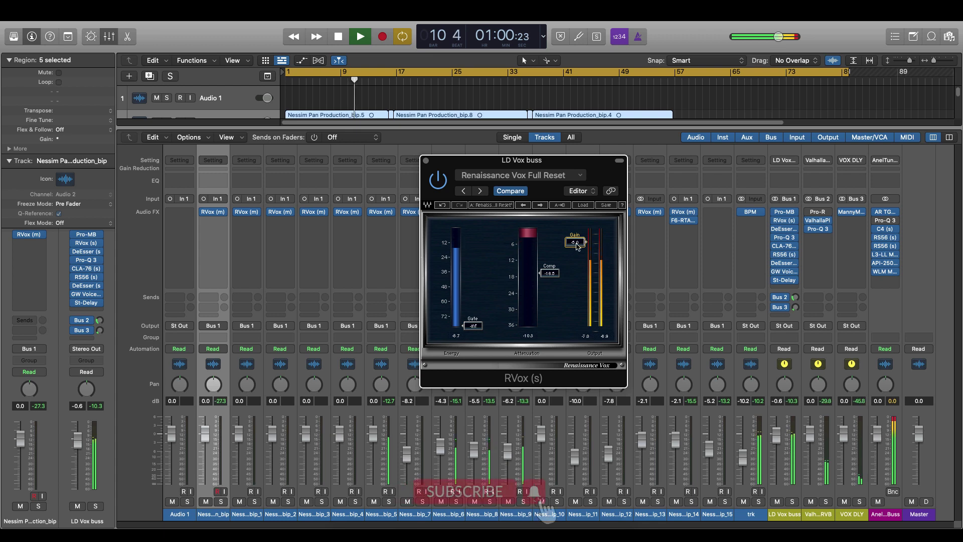
Close RVox, open Pro-Q 3 on the LD Vox buss with its window raised, and stop playback.
drag(547, 167, 522, 173)
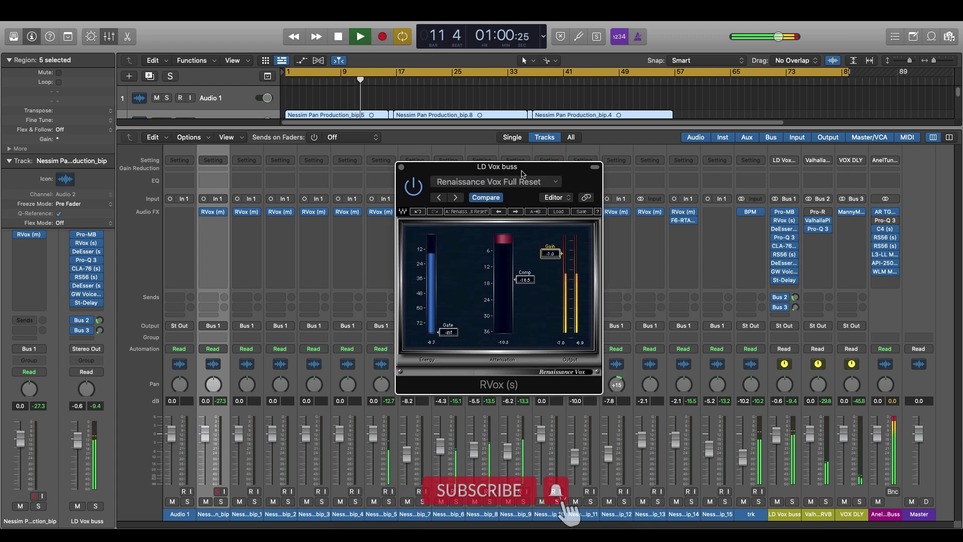
click(401, 167)
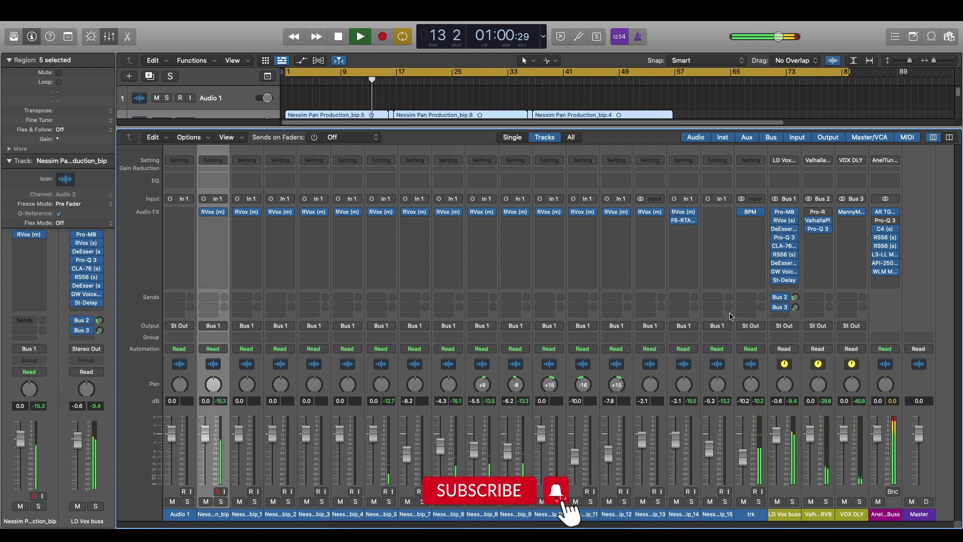
click(785, 239)
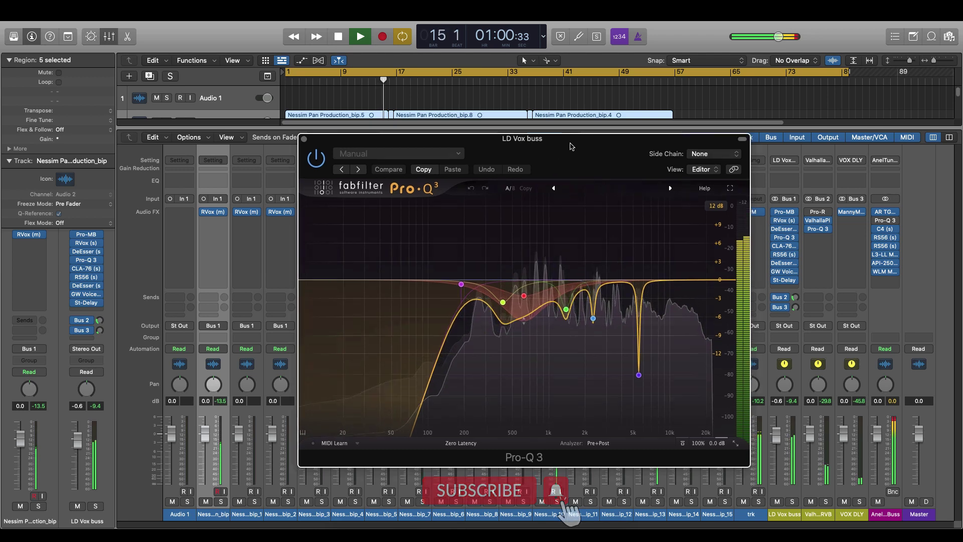
drag(571, 146, 565, 113)
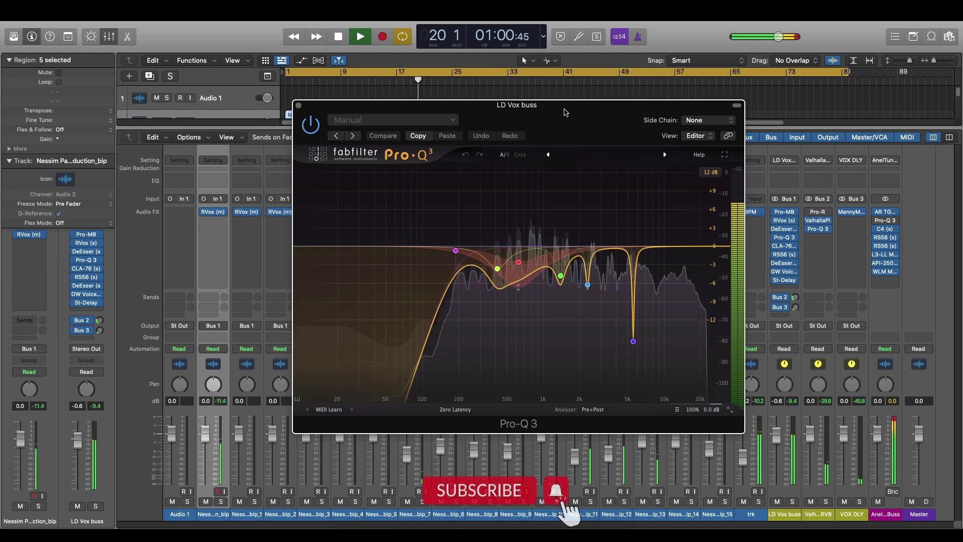
mouse_move(610, 321)
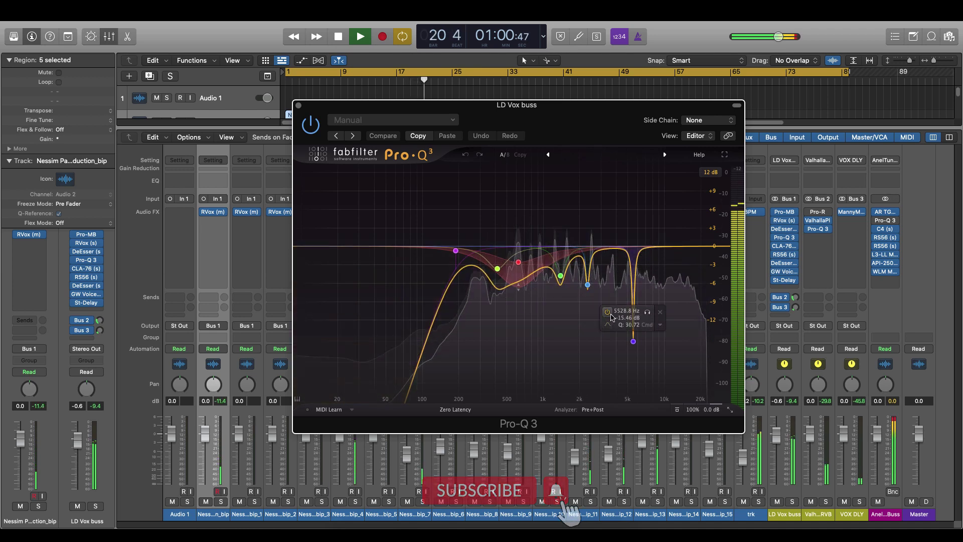
mouse_move(500, 309)
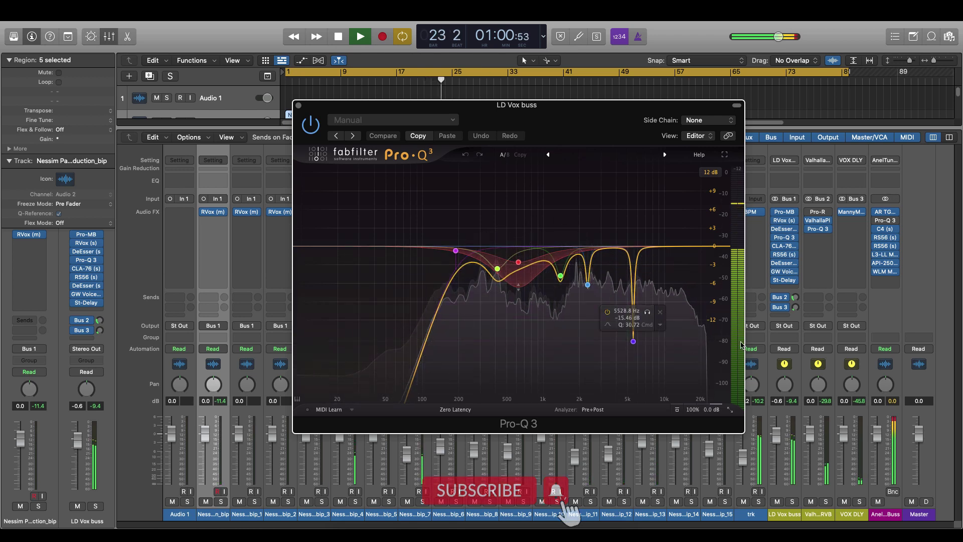
key(space)
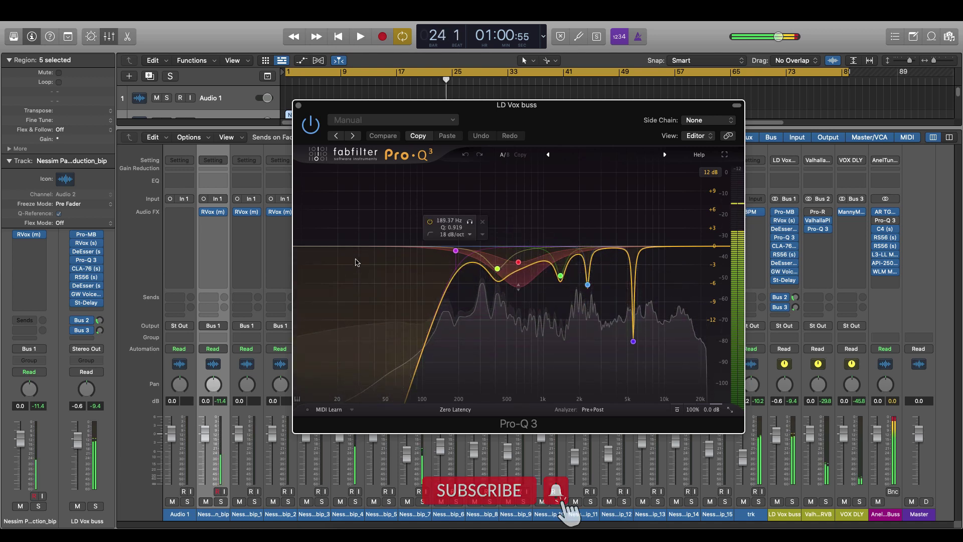
Add a new Pro-Q 3 band around 57 Hz, peak it, and experiment with its Q.
click(393, 246)
drag(393, 246, 401, 221)
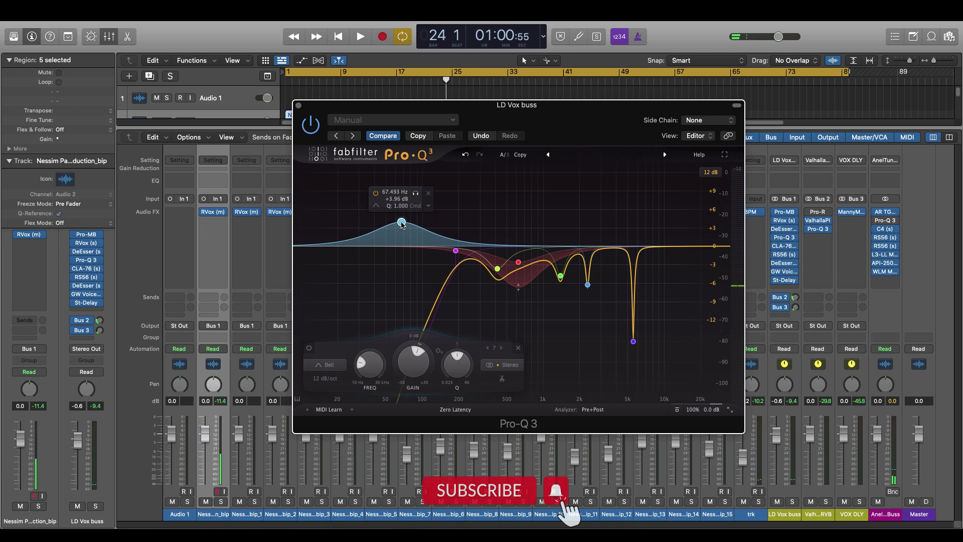
scroll(401, 221, up, 10)
scroll(401, 223, down, 15)
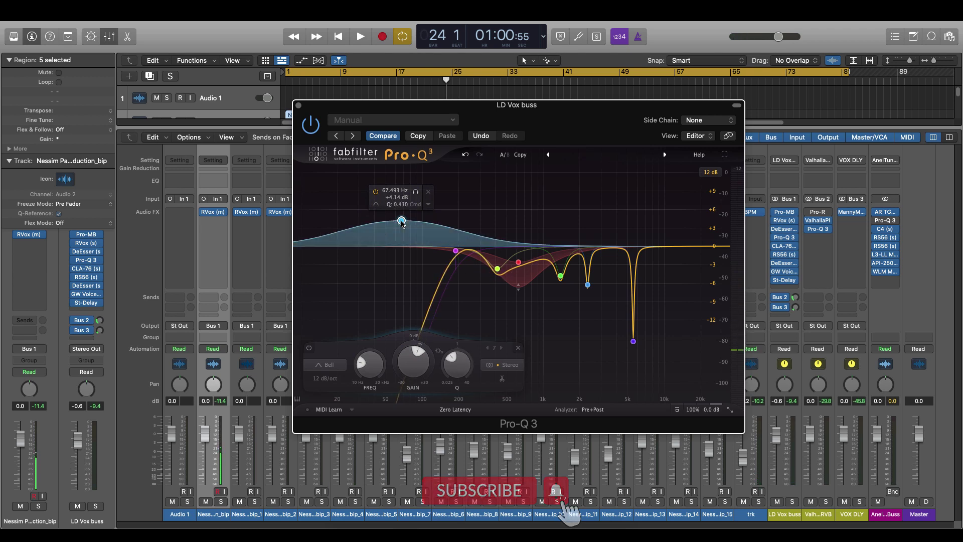
scroll(401, 223, up, 8)
scroll(401, 223, up, 3)
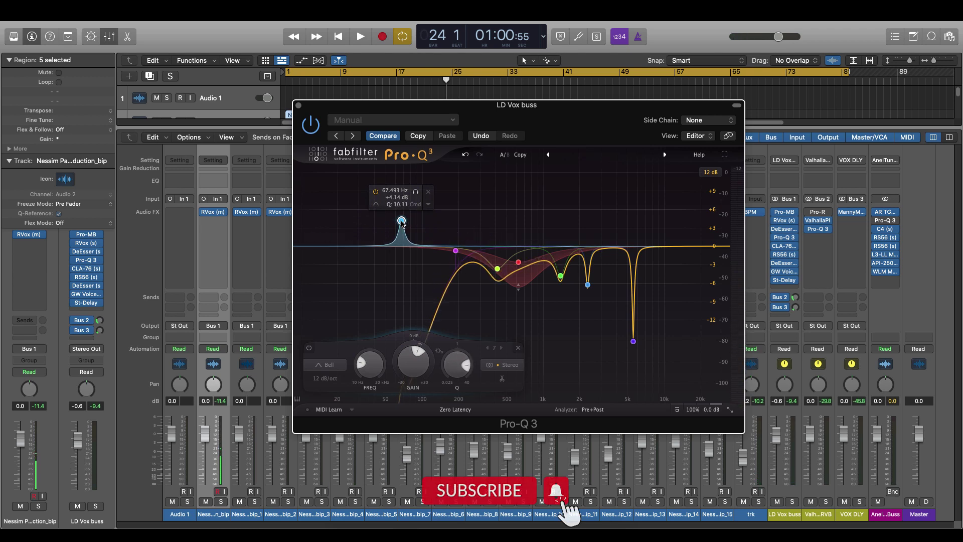
scroll(401, 222, down, 5)
drag(401, 221, 385, 246)
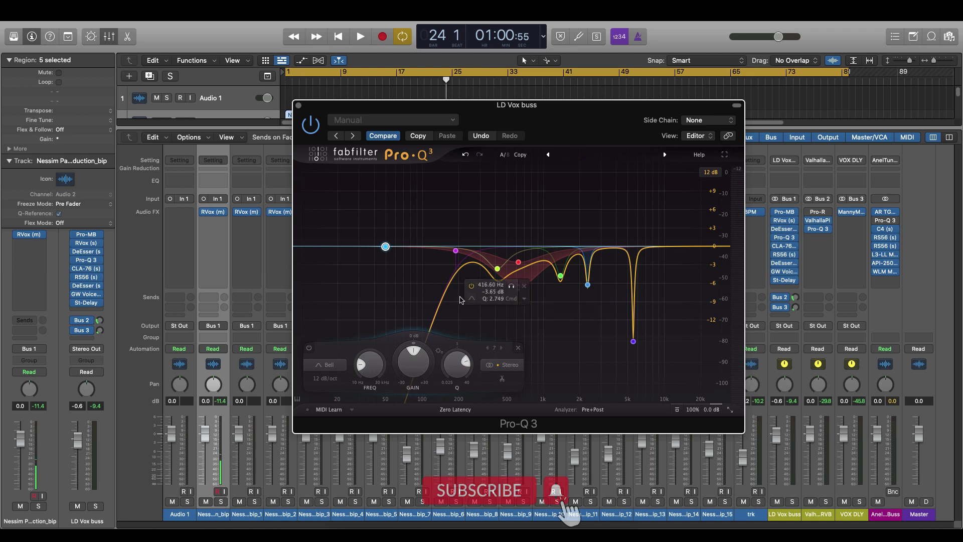
Boost the band near 57 Hz by about 4 dB and narrow its Q to about 6.
drag(385, 246, 392, 220)
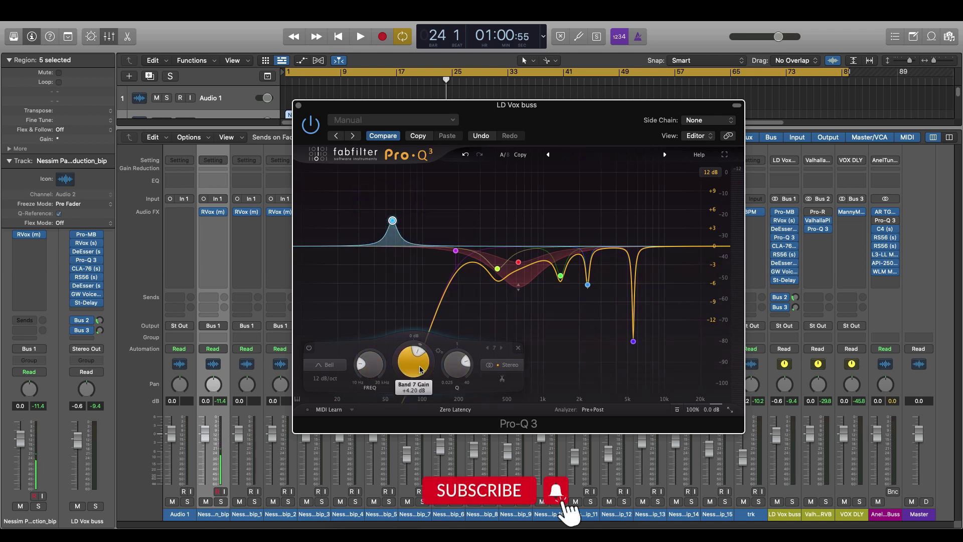
scroll(373, 356, up, 4)
scroll(373, 356, down, 5)
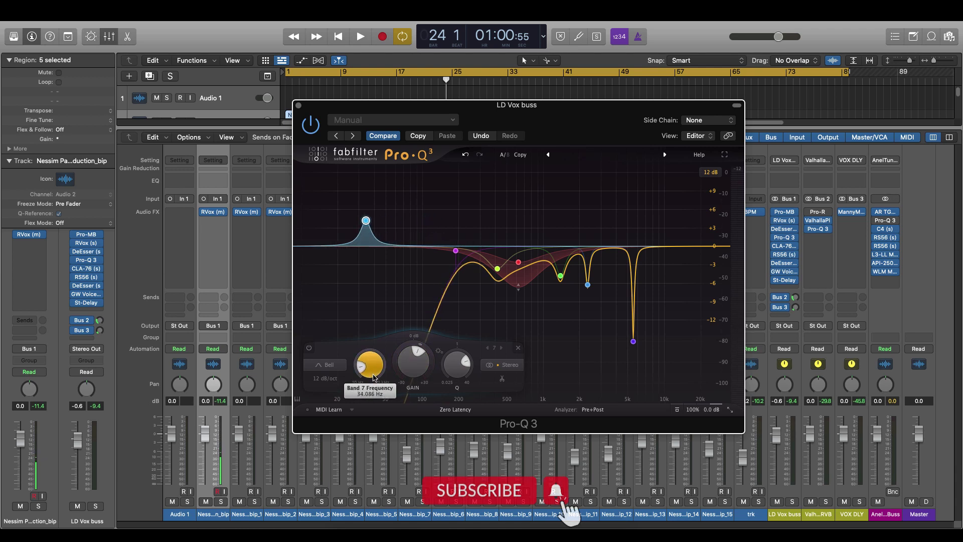
scroll(454, 365, down, 3)
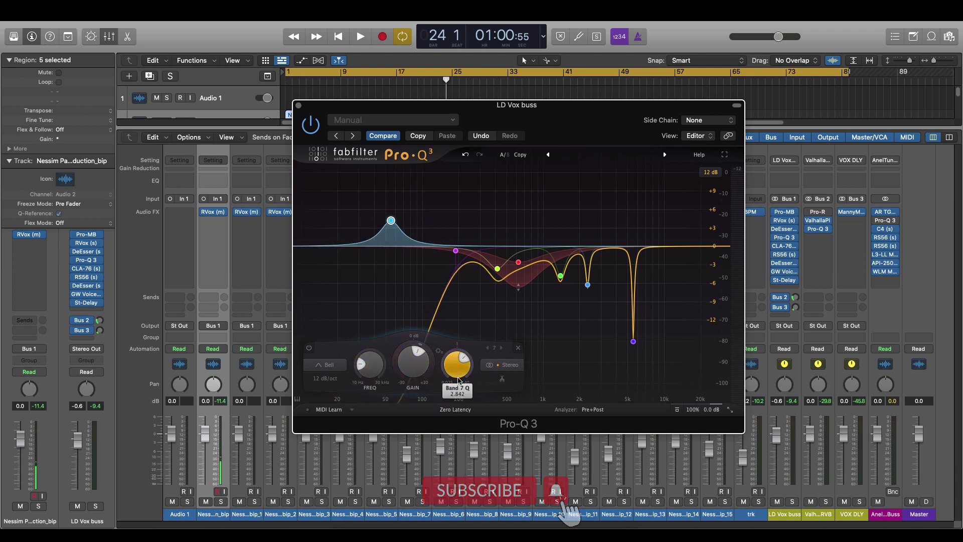
scroll(456, 366, up, 3)
scroll(456, 366, down, 3)
scroll(458, 367, up, 3)
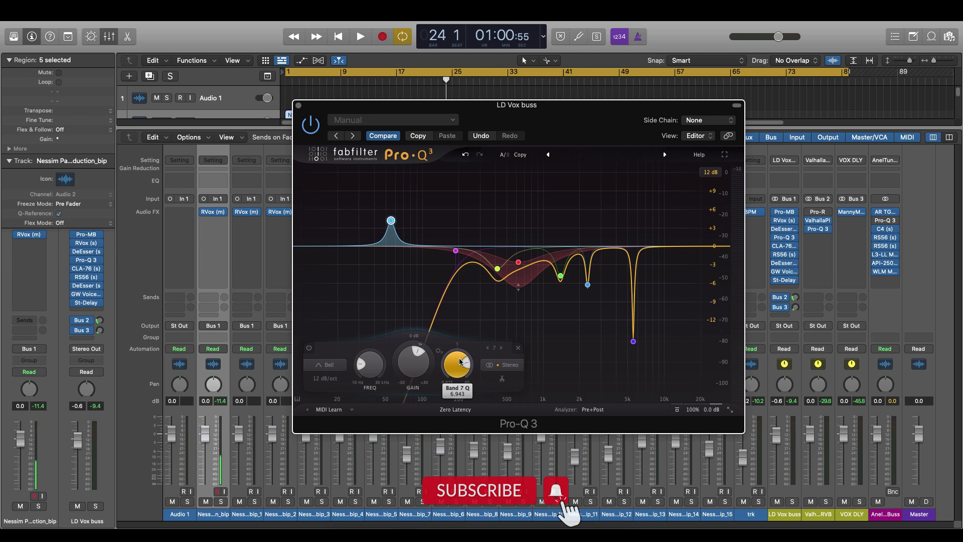
click(319, 369)
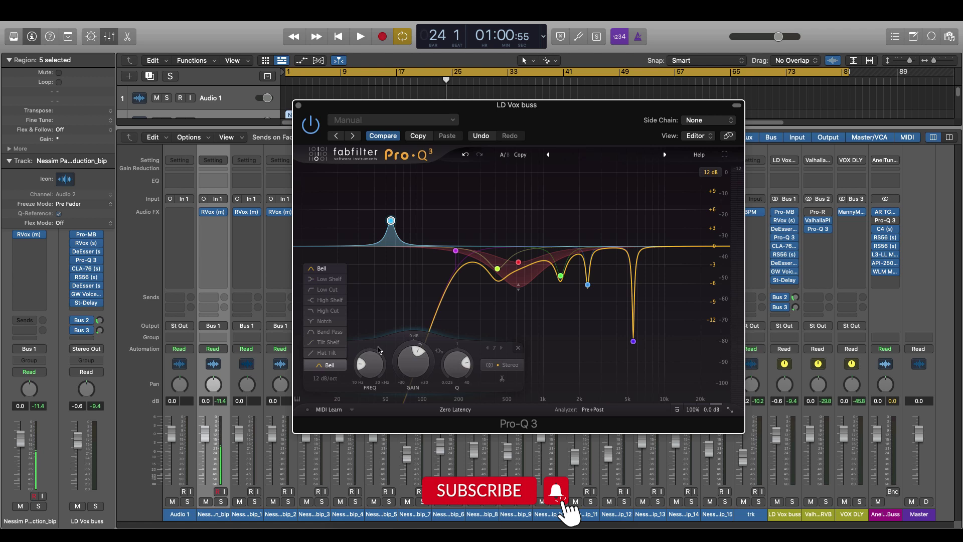
Keep the band on Bell and Stereo, flatten the 55.7 Hz bell to 0 dB, and close Pro-Q 3.
click(364, 335)
click(506, 364)
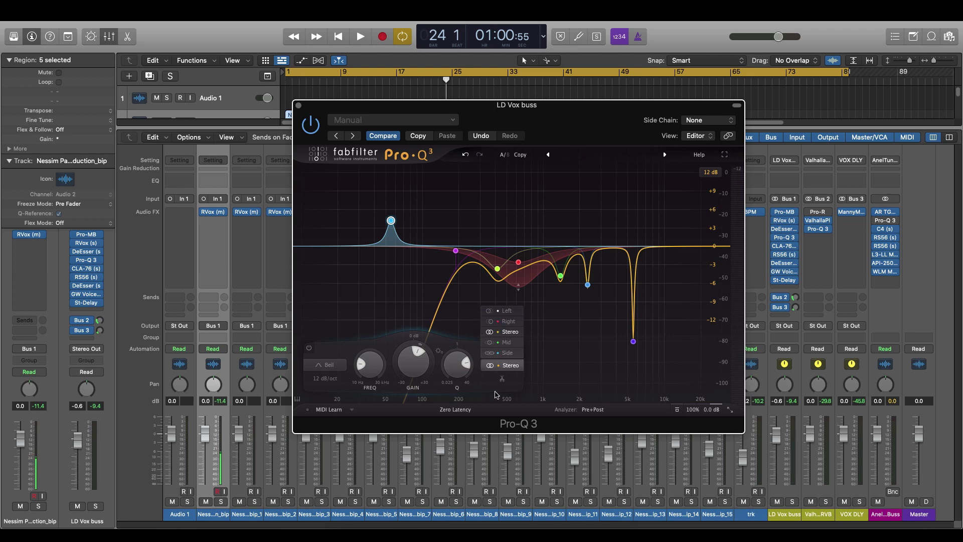
click(499, 332)
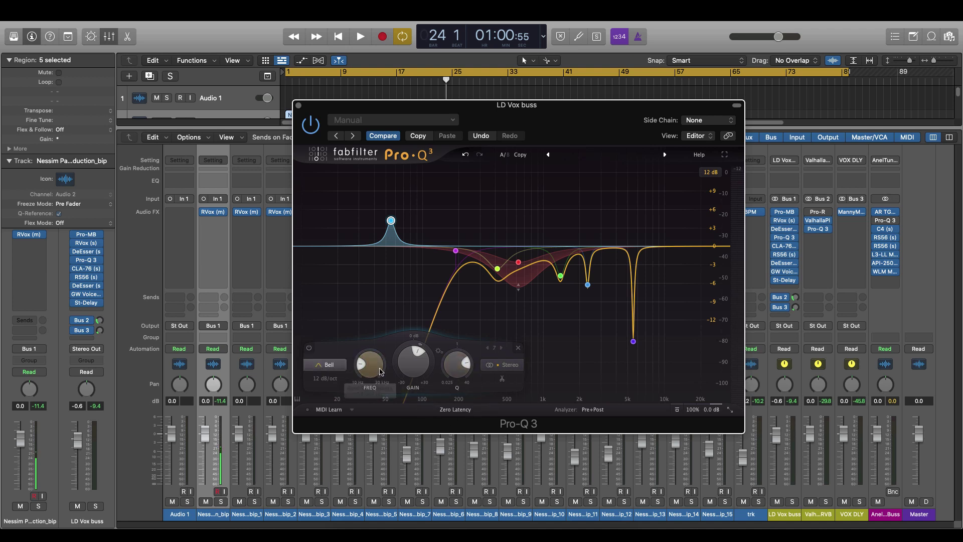
drag(391, 221, 393, 247)
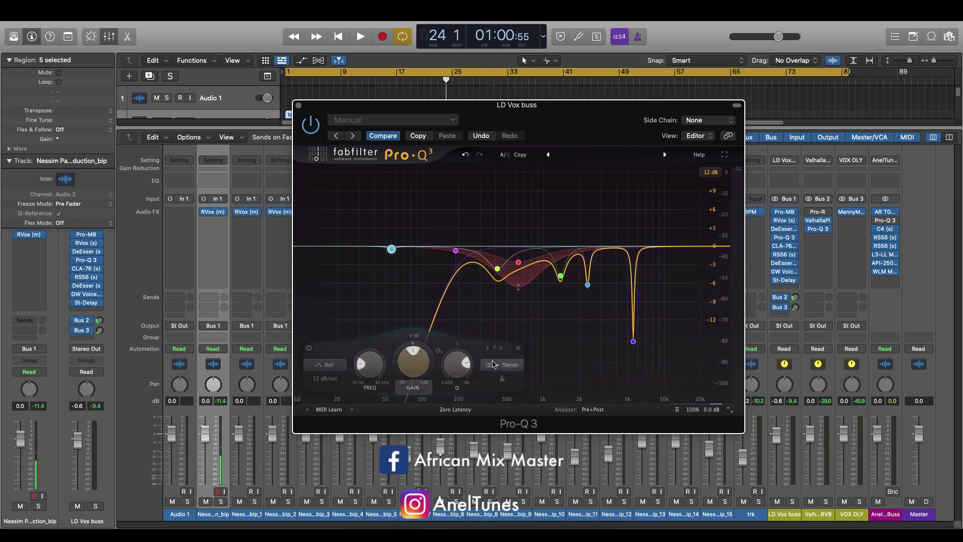
mouse_move(406, 380)
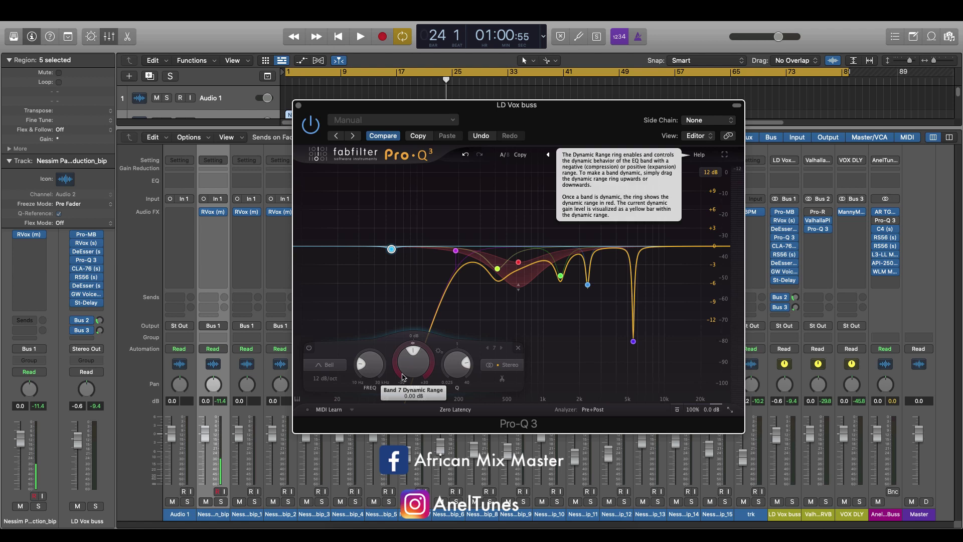
mouse_move(414, 259)
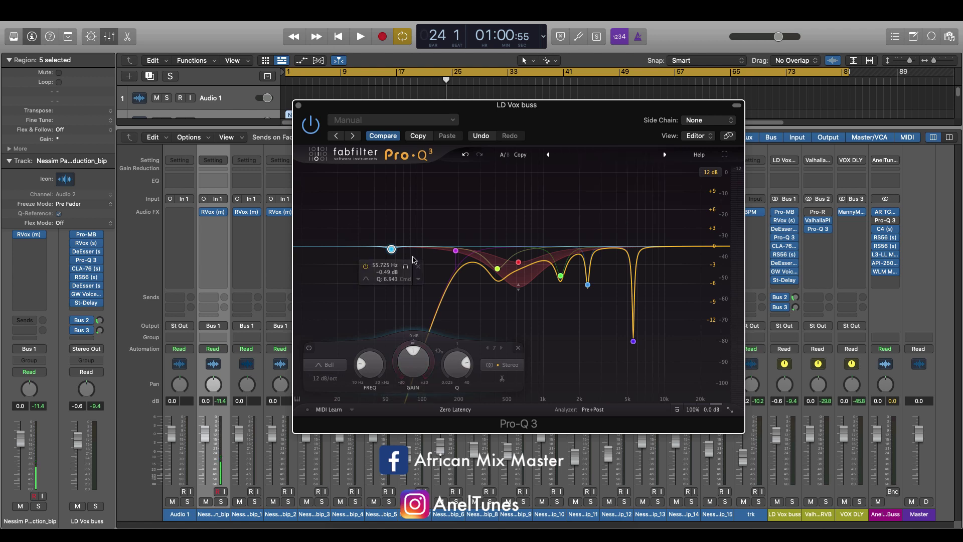
click(299, 106)
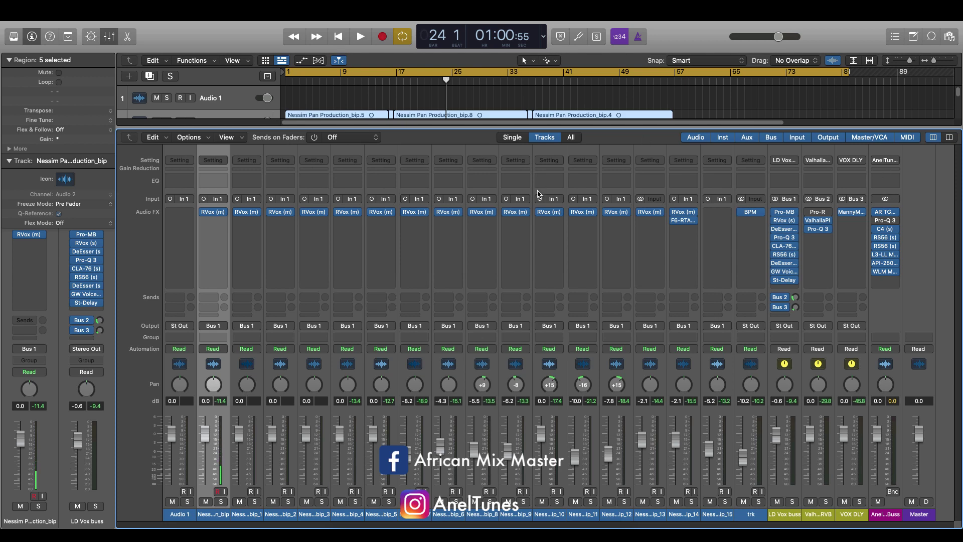
Open CLA-76 on the LD Vox buss, position its window, and show the INPUT level value.
click(784, 246)
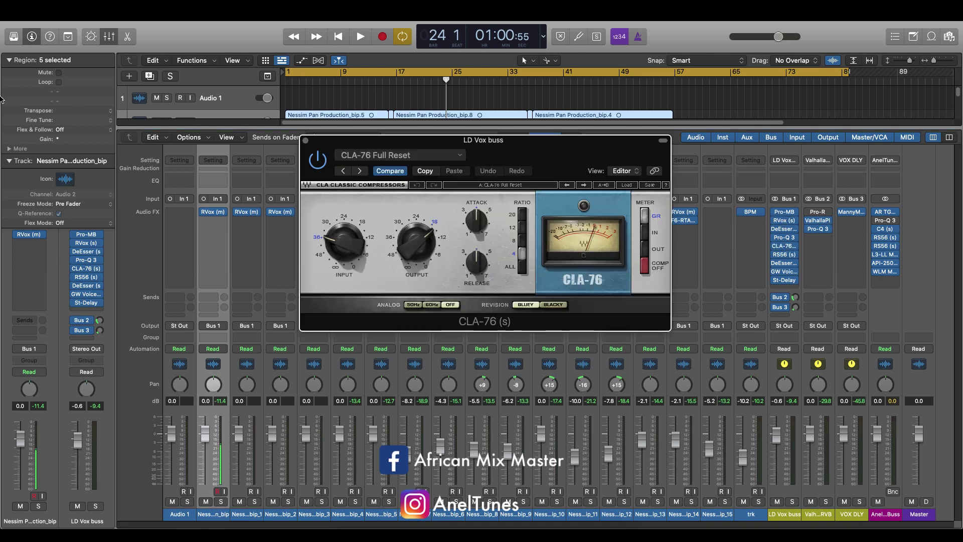
drag(486, 143, 515, 167)
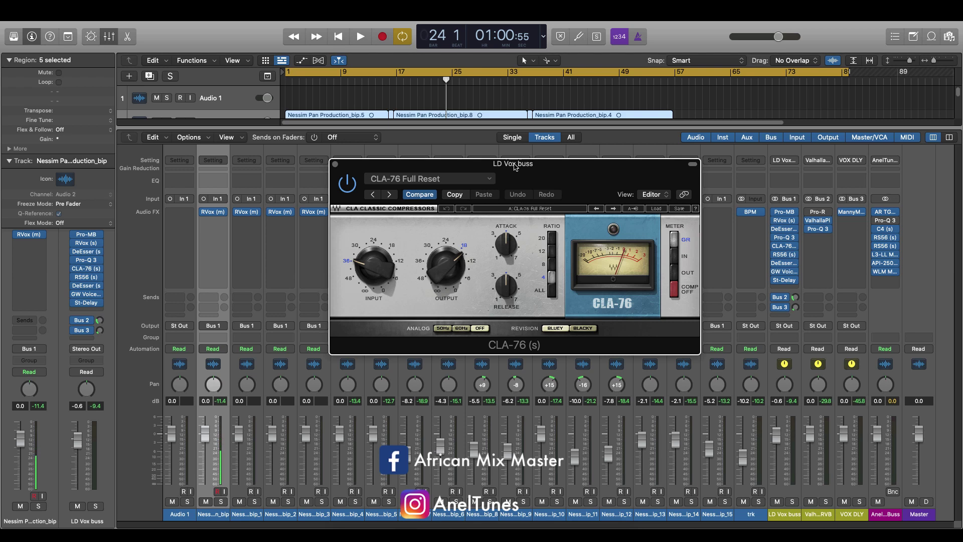
drag(515, 167, 536, 168)
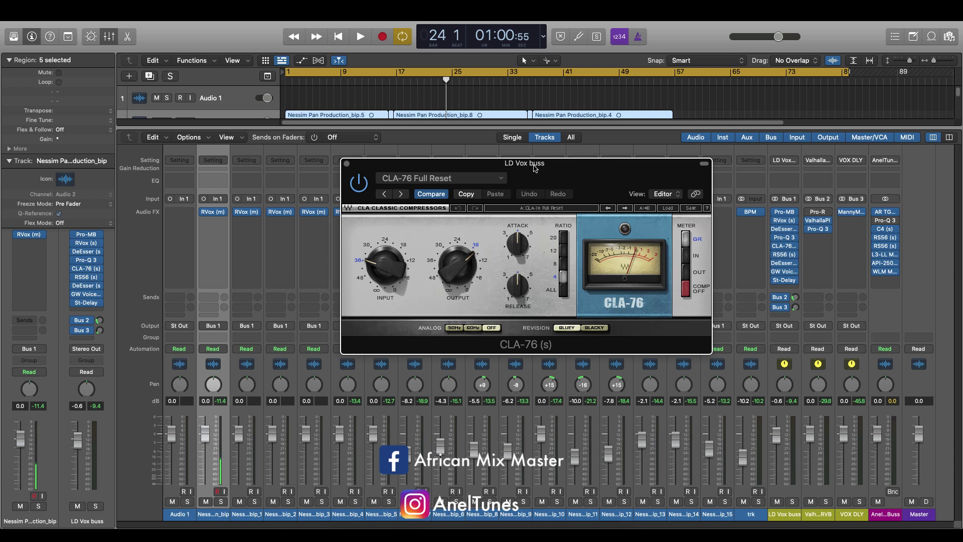
click(385, 255)
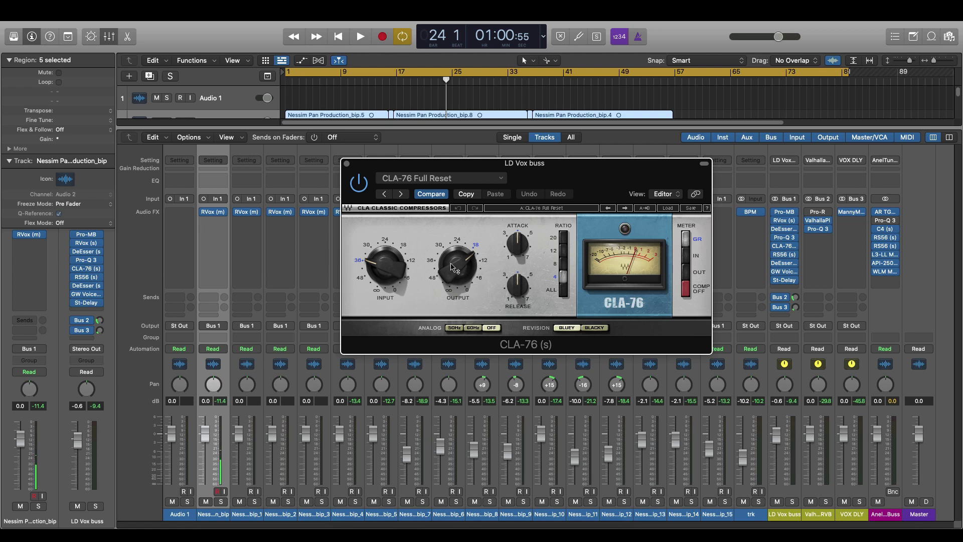
Lower CLA-76 attack to 3.33, check release at 7, then bring attack from 7 to about 4.
mouse_move(457, 270)
mouse_move(517, 244)
drag(518, 244, 518, 249)
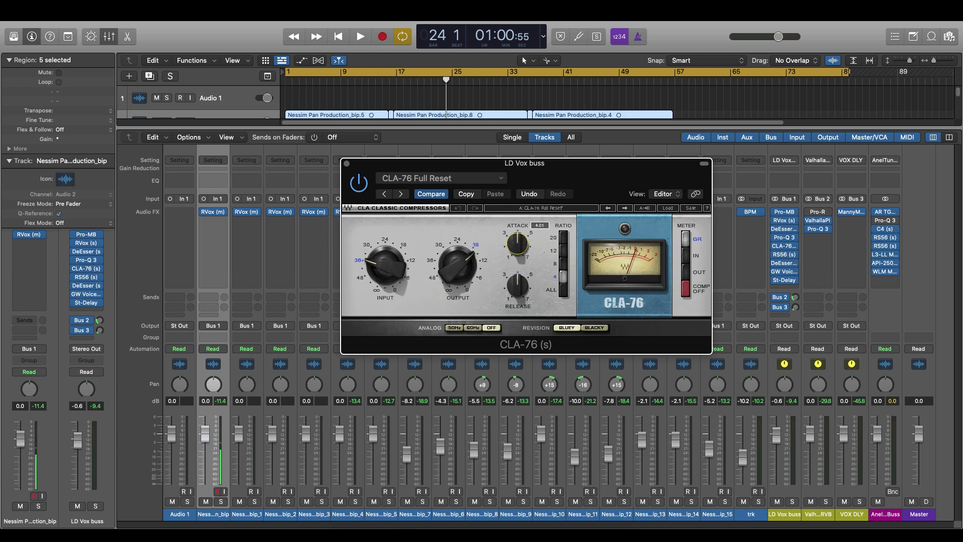
mouse_move(518, 286)
mouse_down()
mouse_move(518, 297)
mouse_move(518, 283)
mouse_up()
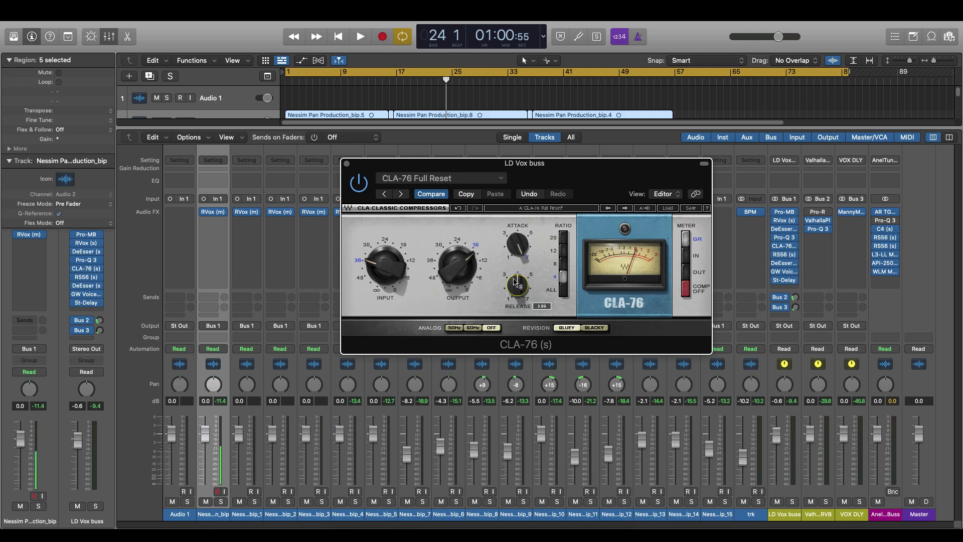
click(517, 245)
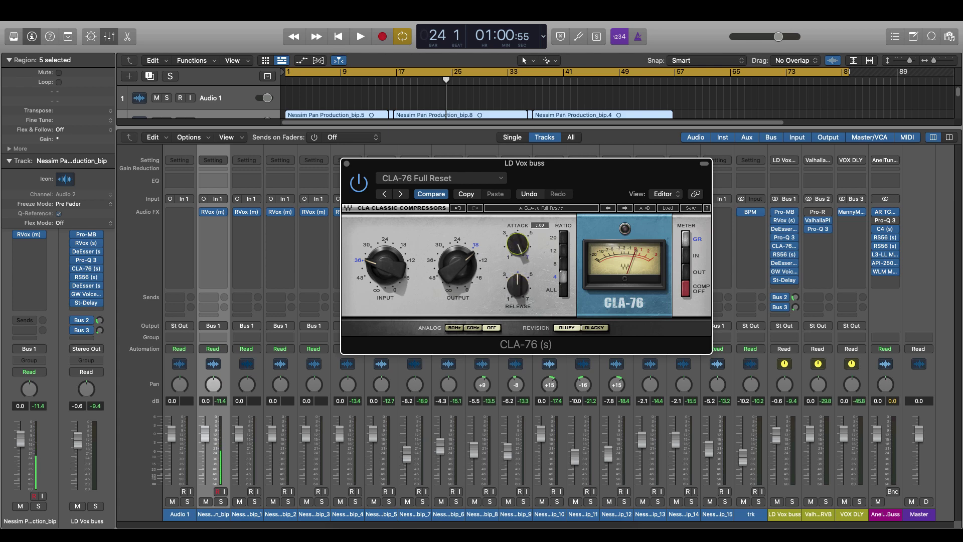
drag(517, 245, 517, 254)
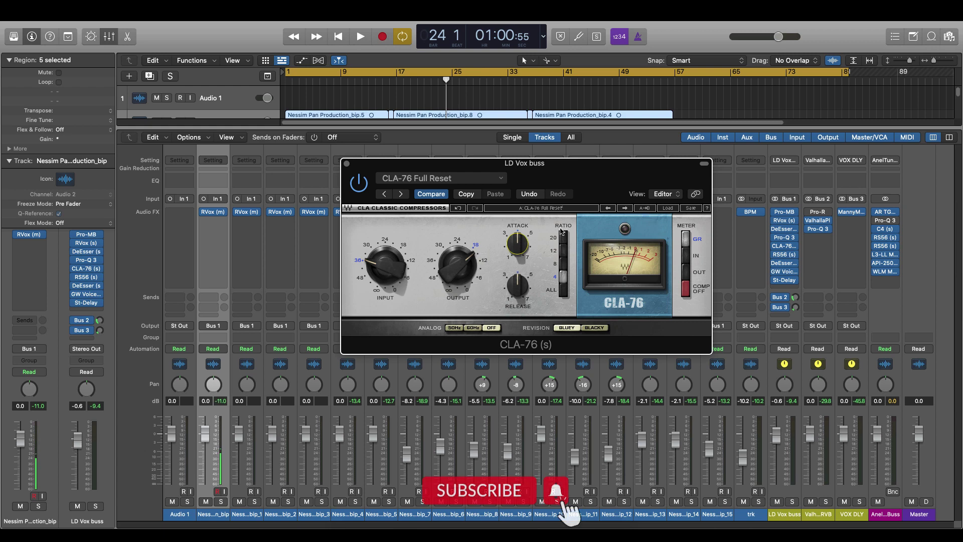
click(564, 264)
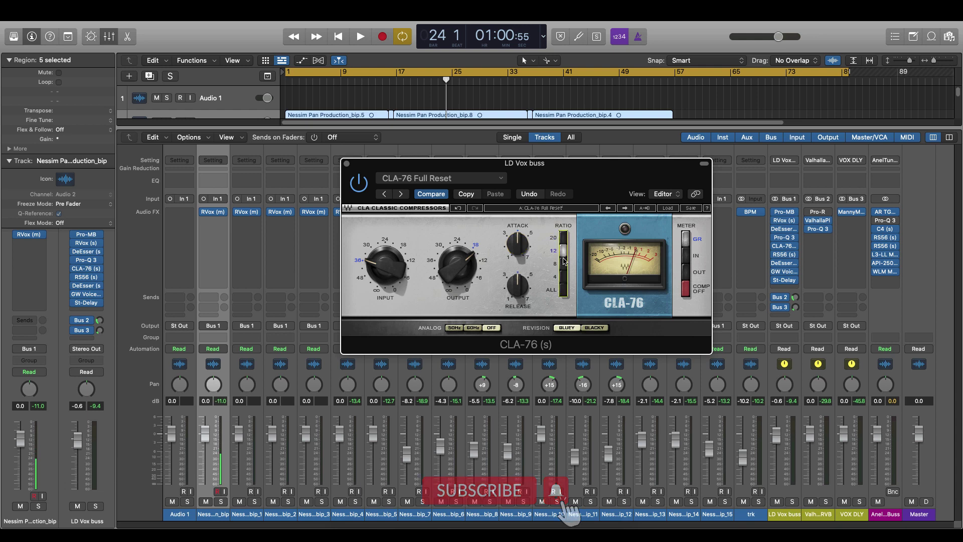
click(564, 277)
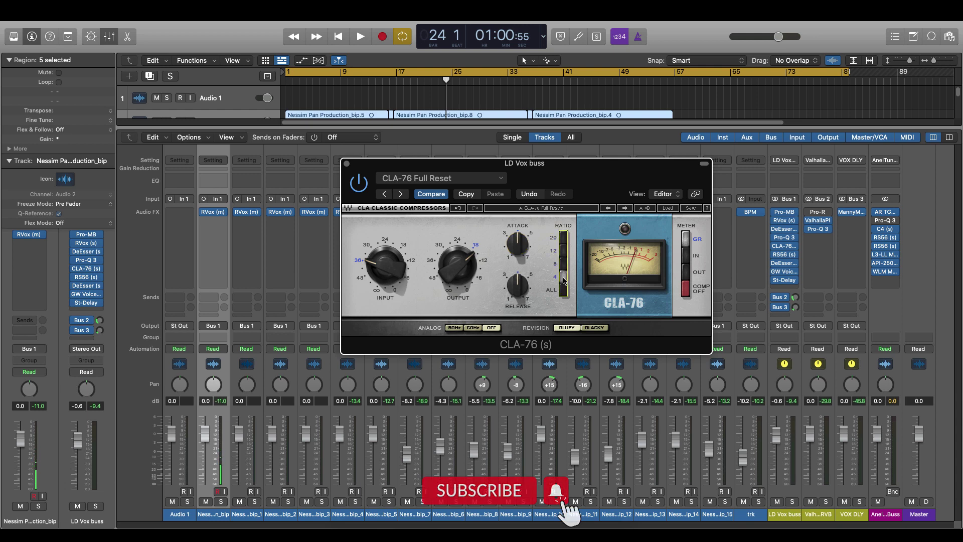
click(565, 265)
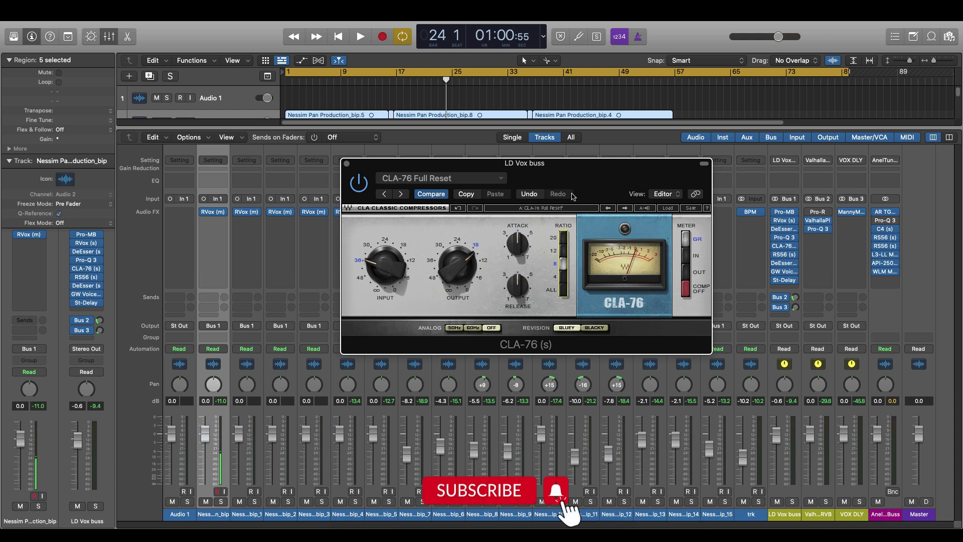
drag(590, 172, 576, 163)
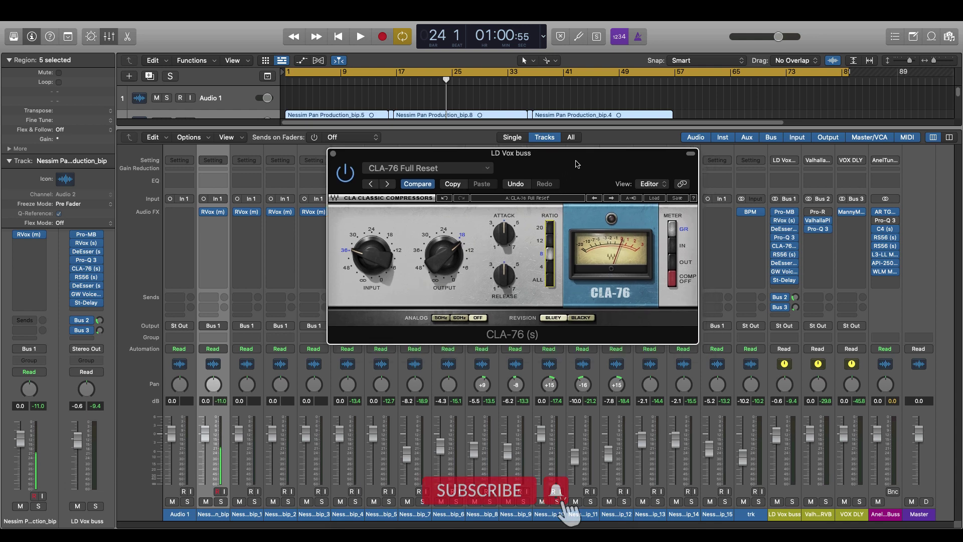
click(550, 268)
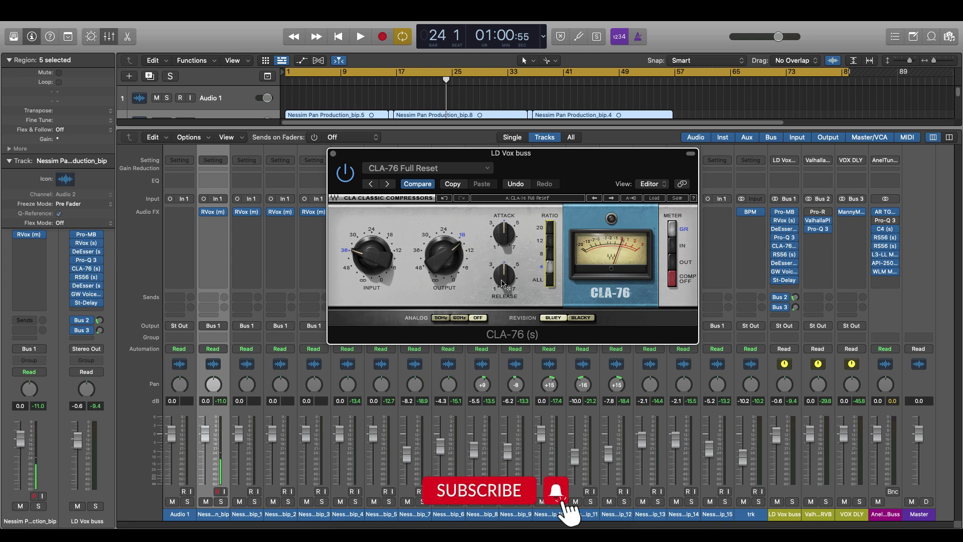
drag(337, 157, 331, 186)
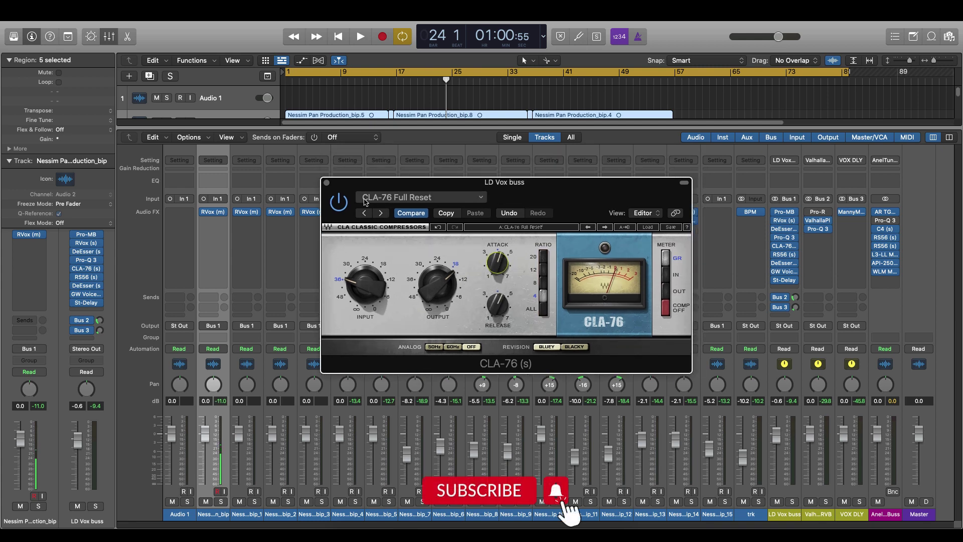
click(327, 184)
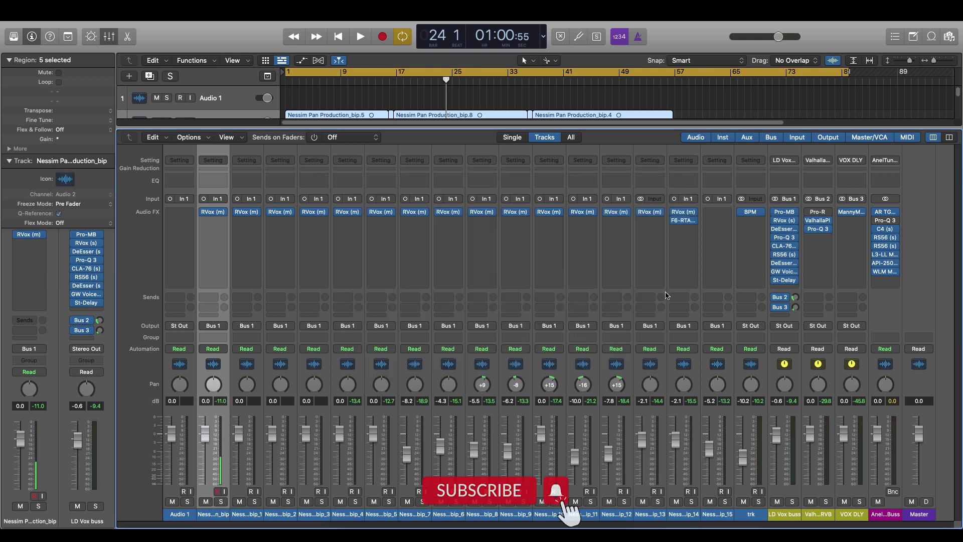
Open RS56 on the LD Vox buss, reposition its window, and boost TOP L to about +3.9 dB.
mouse_move(774, 276)
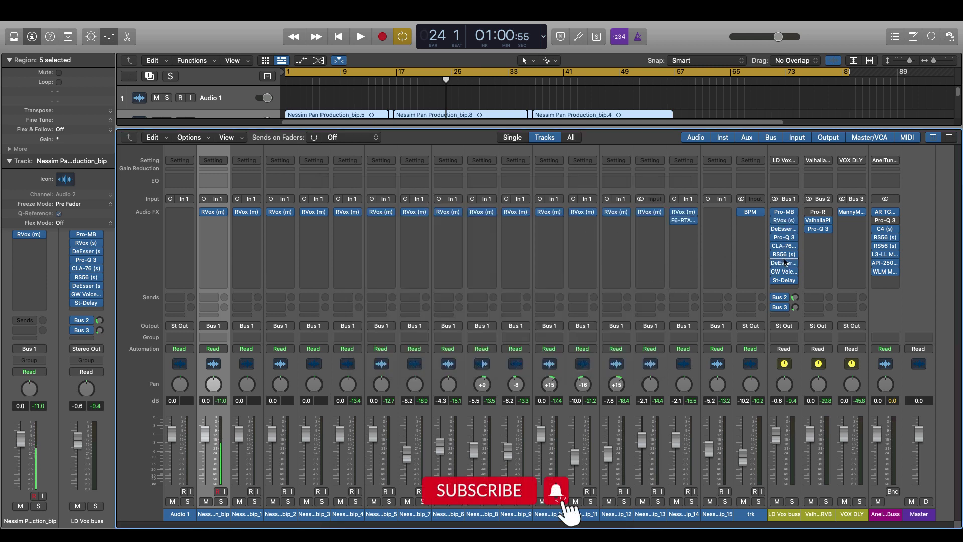
click(786, 254)
drag(538, 140, 570, 124)
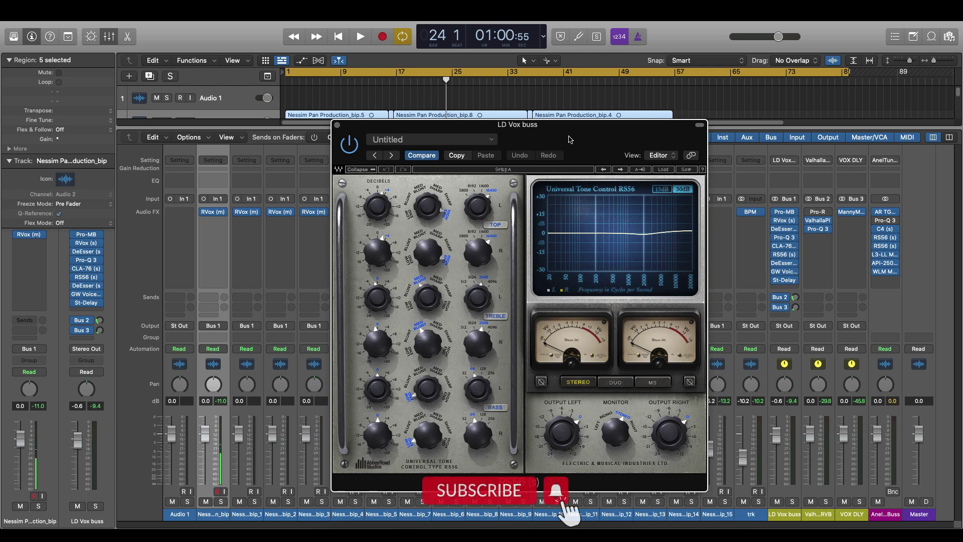
mouse_move(571, 141)
mouse_down()
mouse_move(564, 151)
mouse_move(571, 132)
mouse_up()
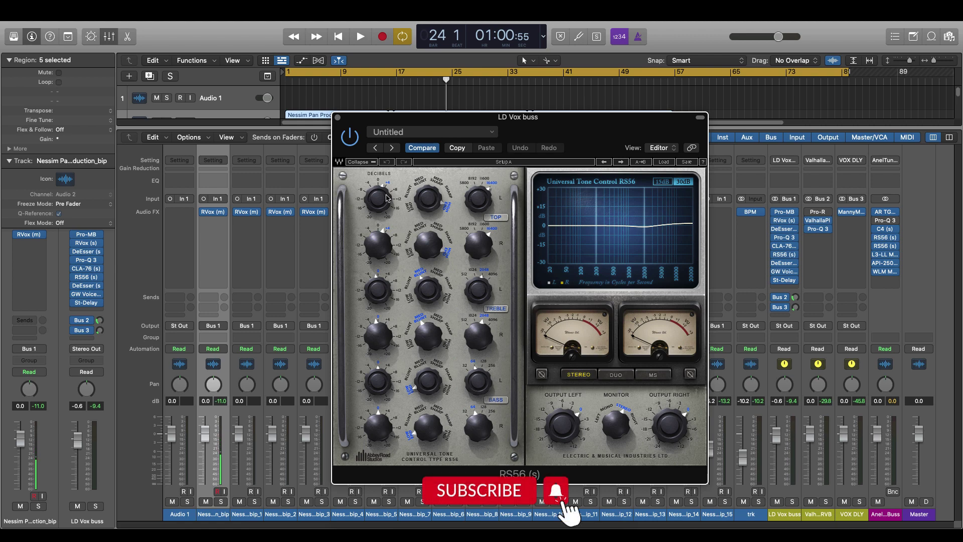
drag(525, 124, 525, 120)
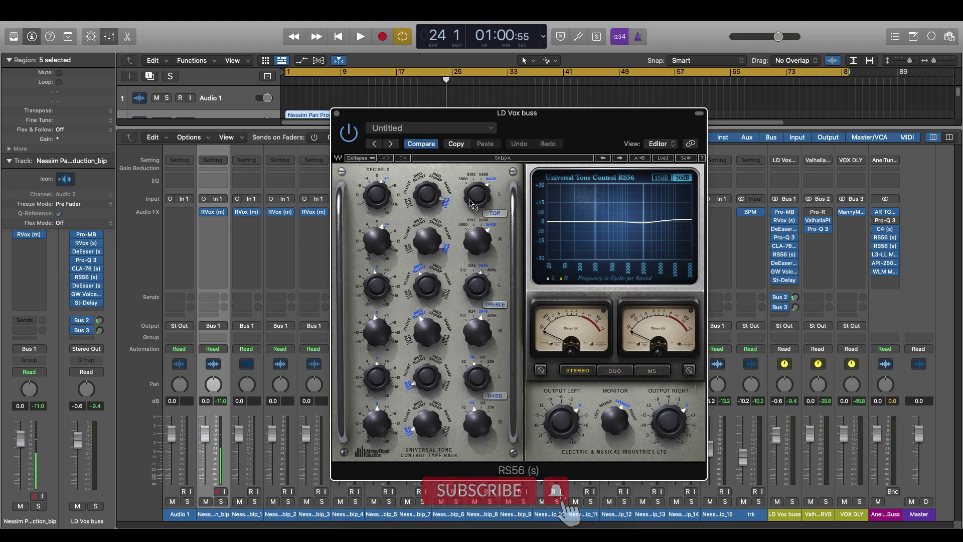
drag(376, 206, 377, 183)
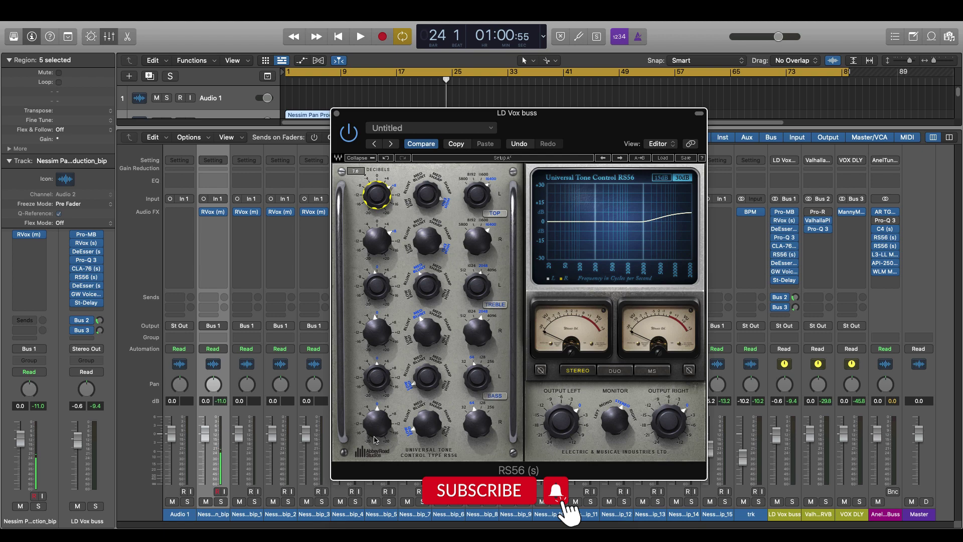
drag(385, 190, 377, 440)
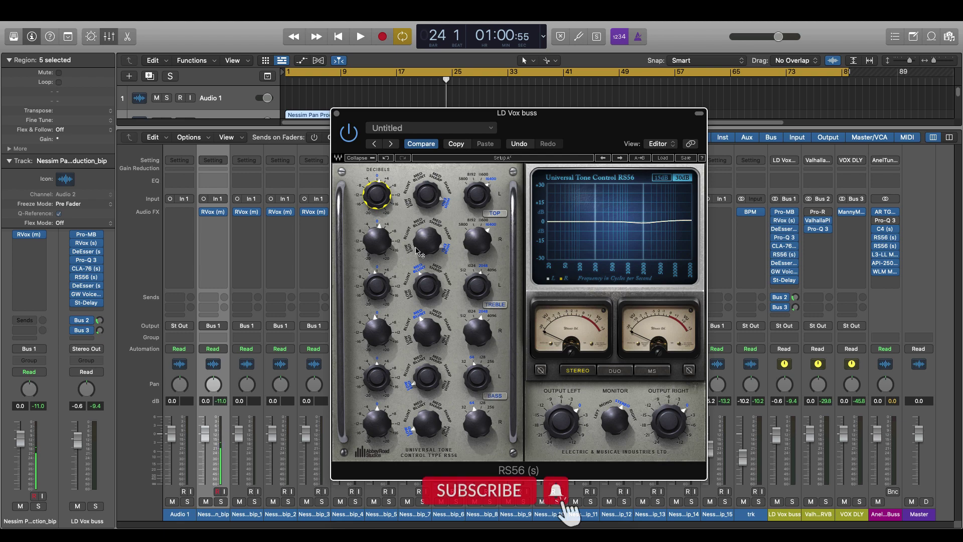
Set the RS56 TOP band to MED BLUNT, about +3 dB gain, at 5800 Hz.
click(438, 231)
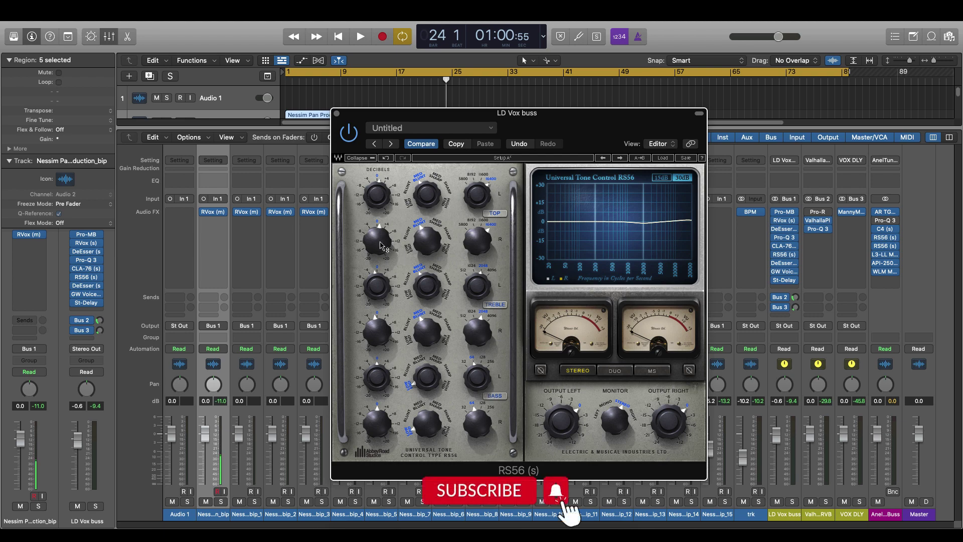
drag(380, 243, 380, 274)
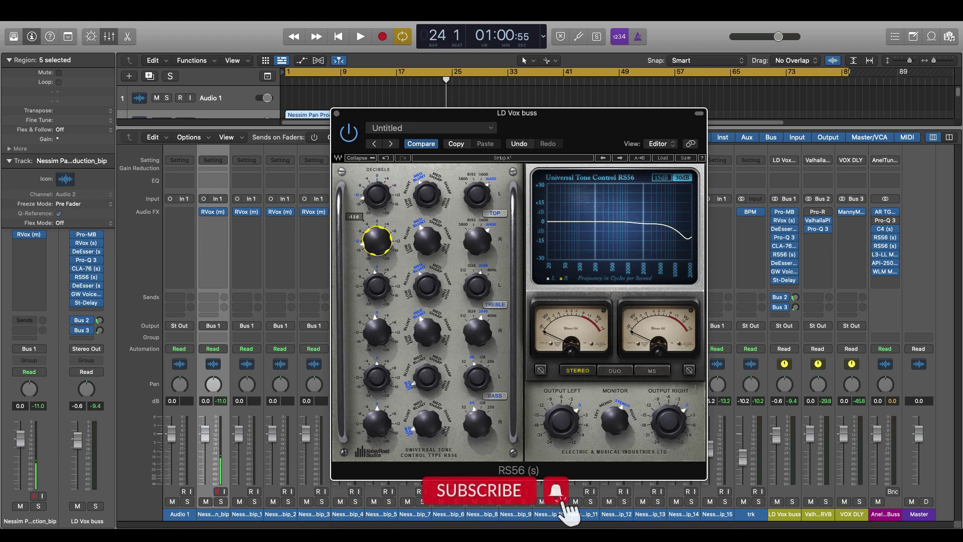
click(473, 225)
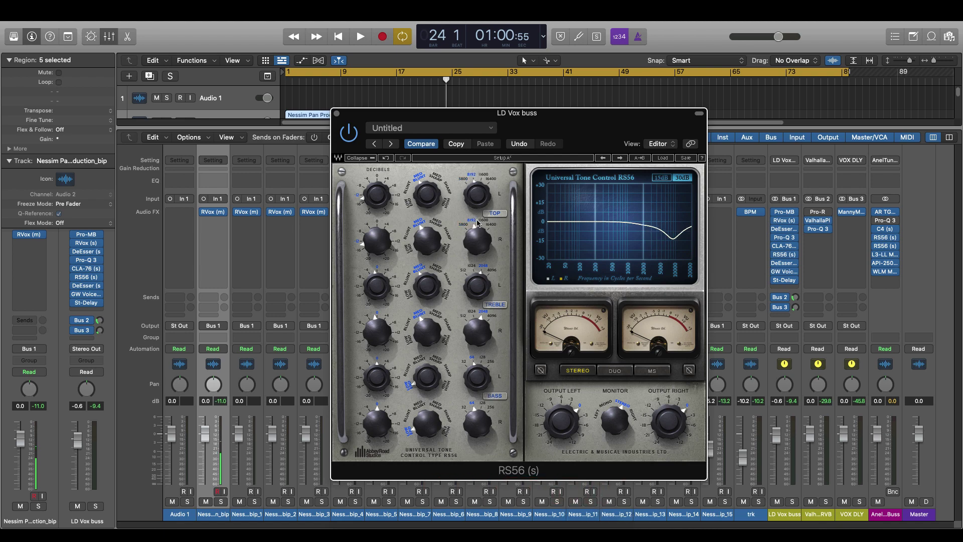
click(468, 224)
click(468, 225)
Put the TREBLE band at 512 Hz, try several shapes, and cut it to -7.3 dB.
click(464, 273)
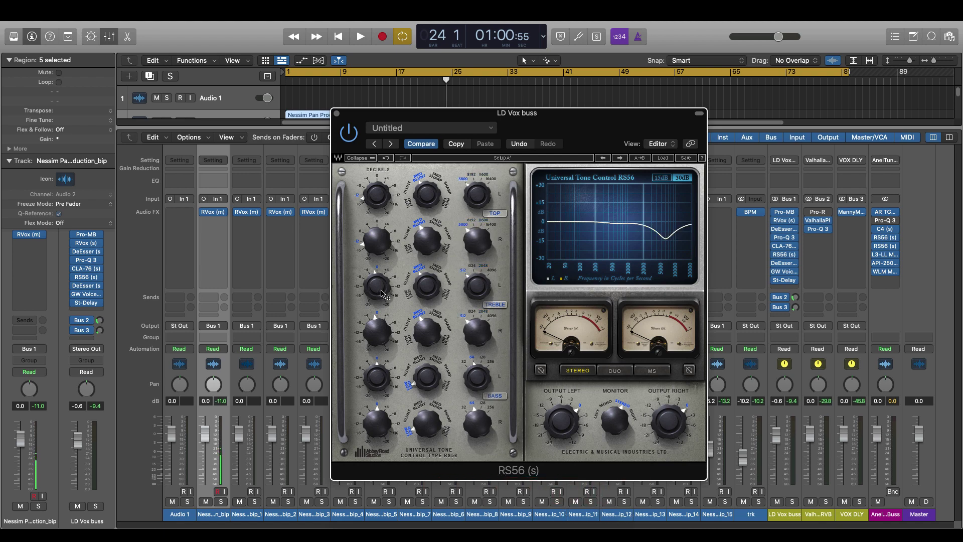
drag(386, 294, 385, 275)
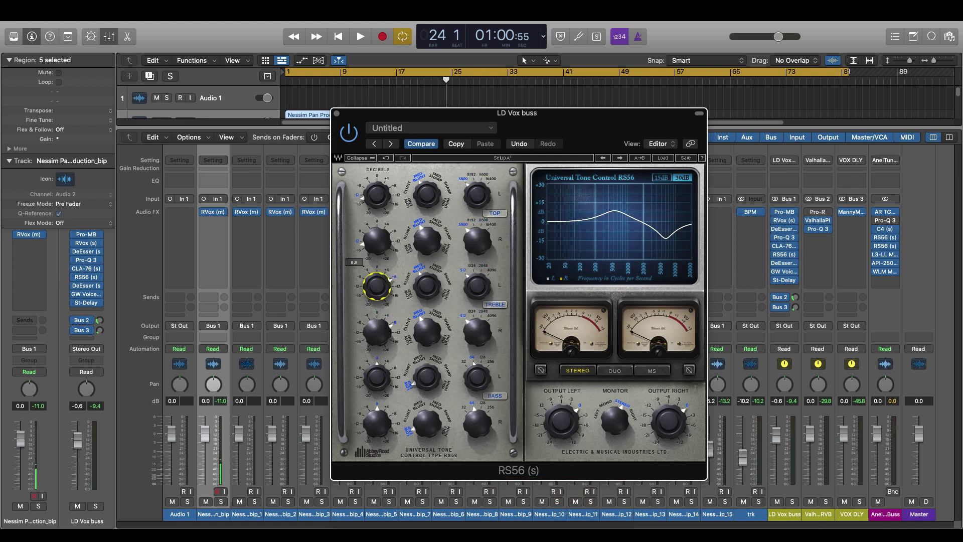
click(437, 272)
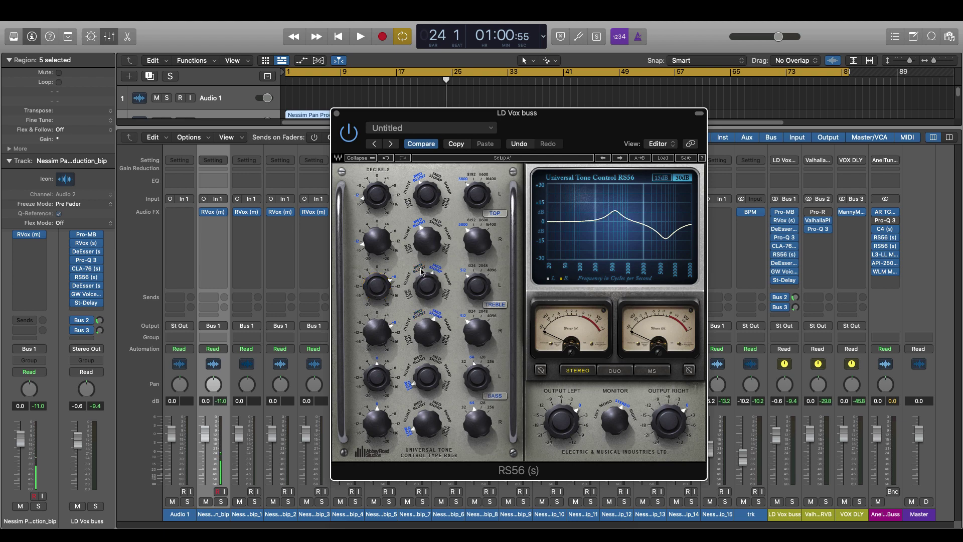
click(416, 272)
drag(392, 284, 415, 339)
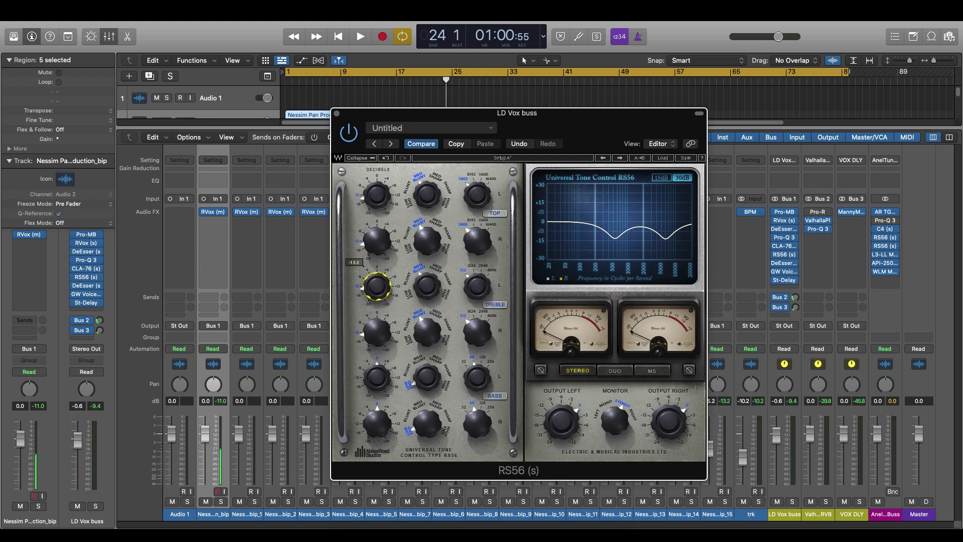
click(404, 279)
click(408, 293)
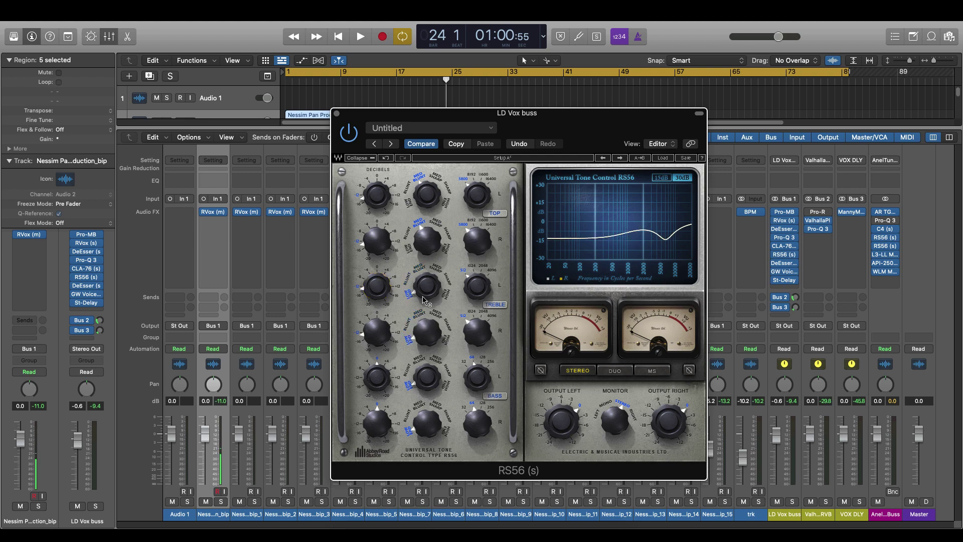
click(447, 295)
click(445, 280)
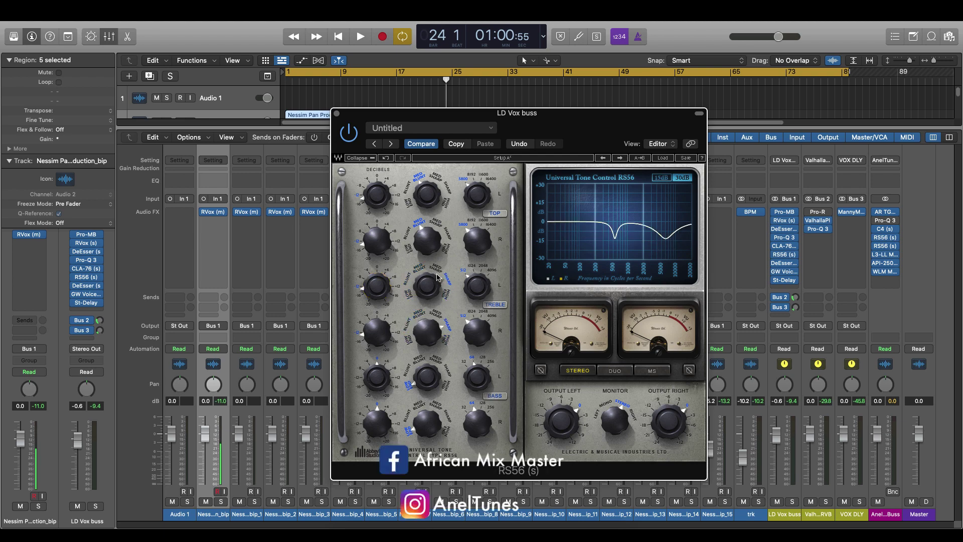
drag(372, 281, 371, 261)
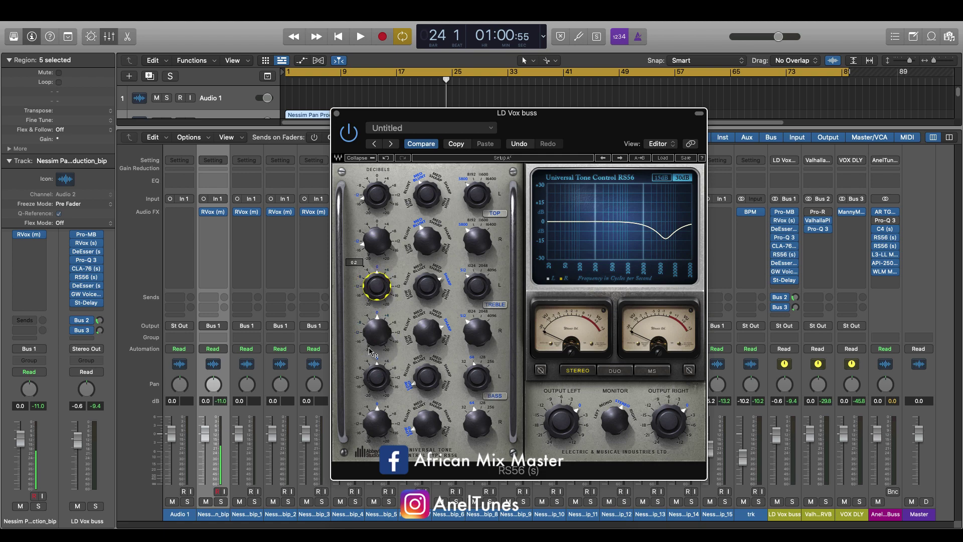
click(785, 239)
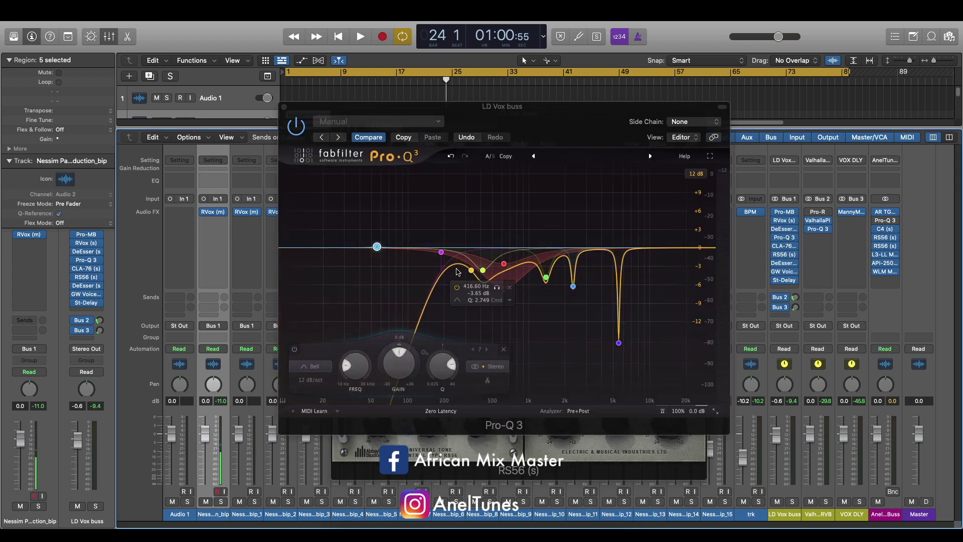
mouse_move(542, 123)
mouse_down()
mouse_move(537, 116)
mouse_move(538, 140)
mouse_up()
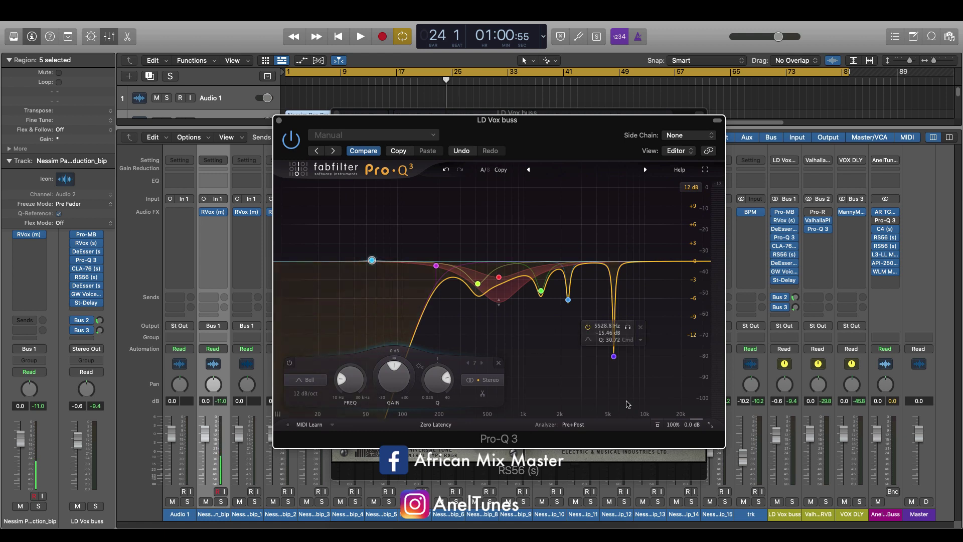
mouse_move(501, 284)
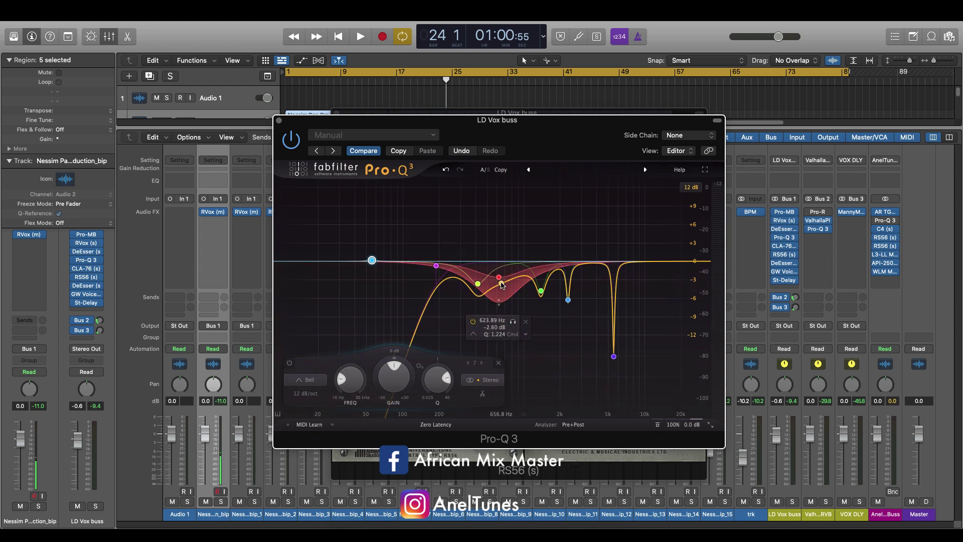
click(279, 121)
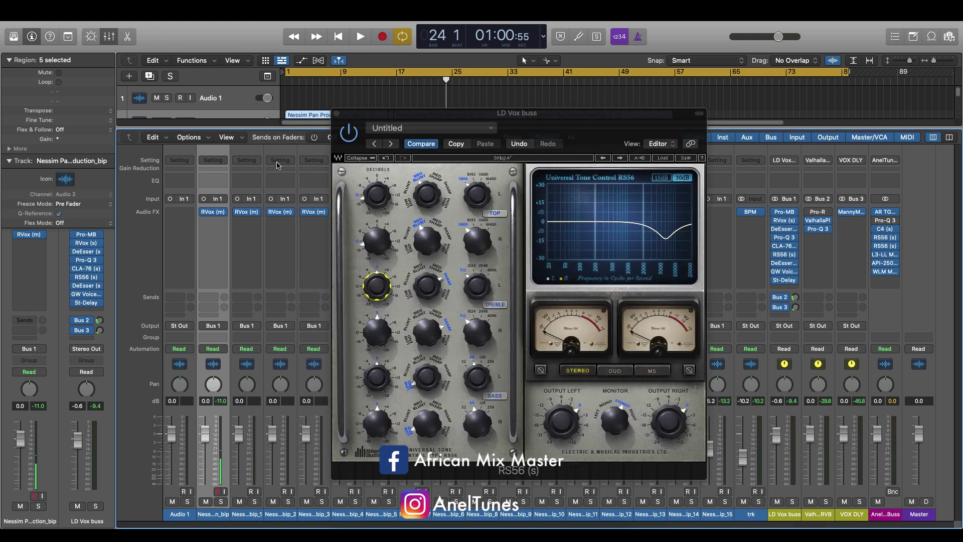
Make the top dip shallower, keep TOP at 5800 Hz, and raise TREBLE to about +2.5 dB.
drag(571, 121, 556, 106)
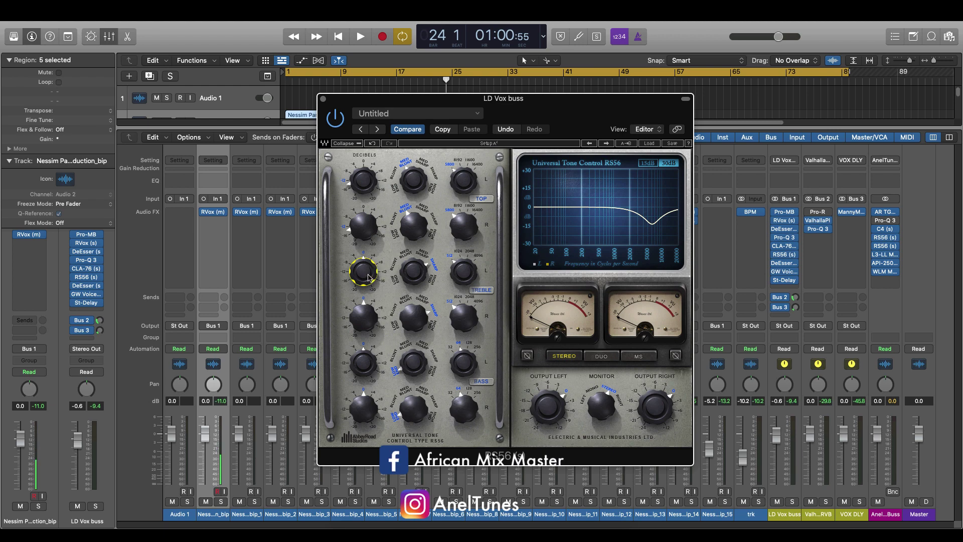
drag(365, 187, 365, 169)
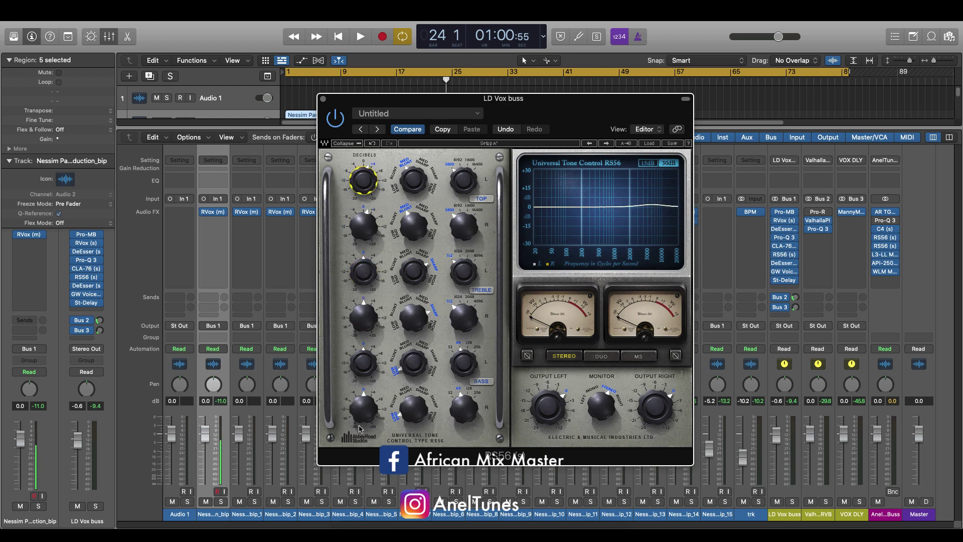
click(478, 164)
click(462, 210)
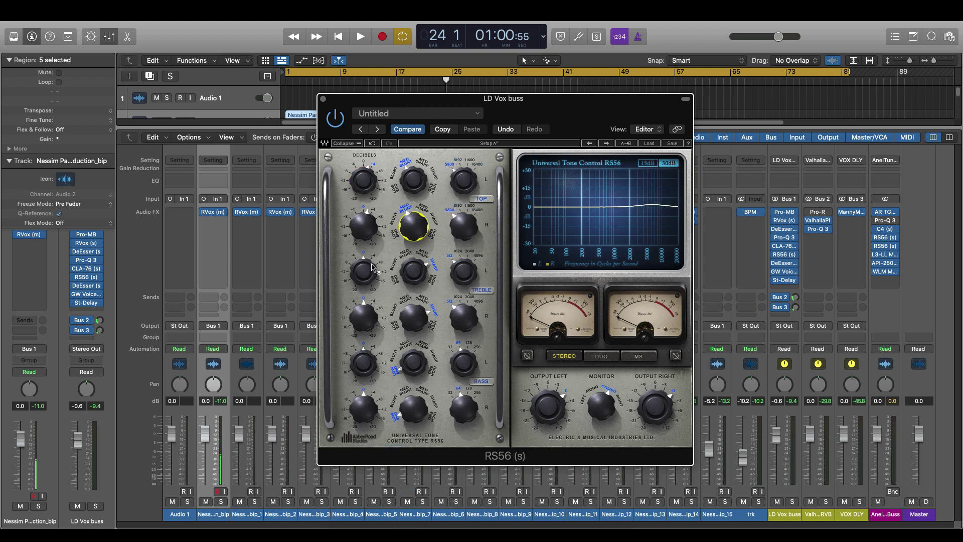
drag(372, 269, 372, 248)
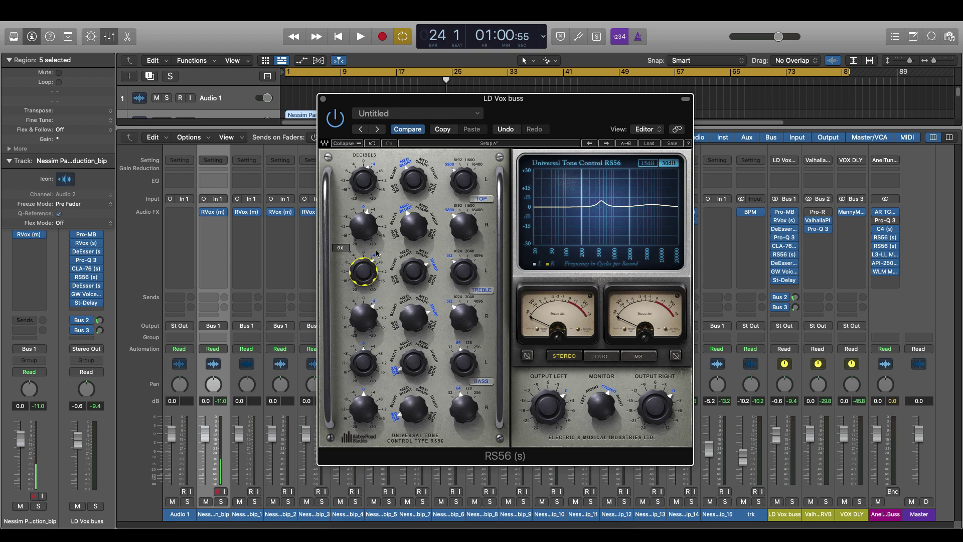
Close the RS56 plugin window to return to the mixer.
click(324, 100)
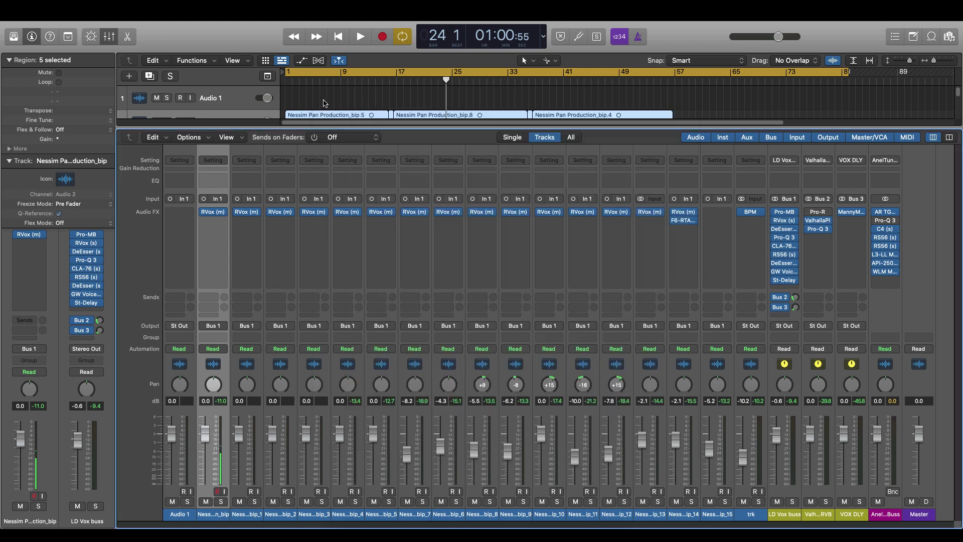